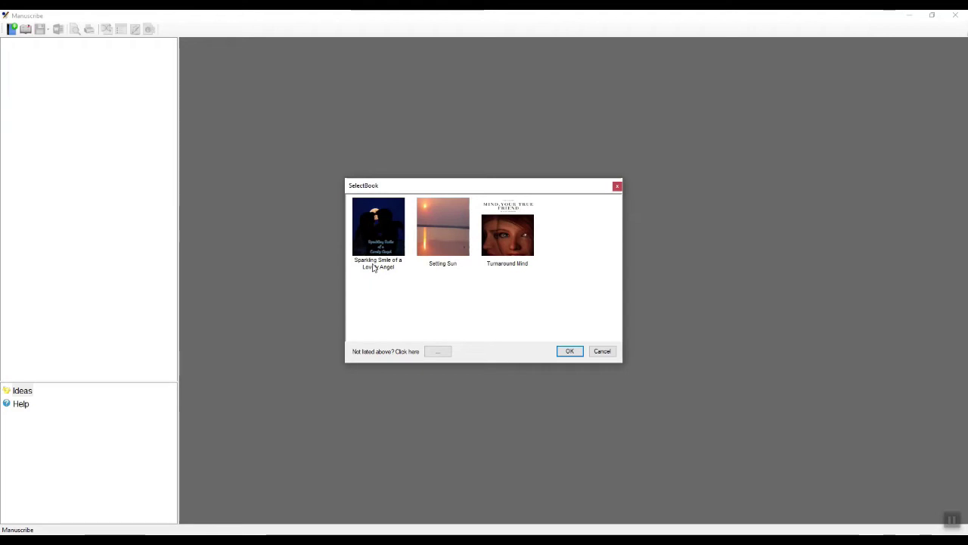
# Open the book "Sparkling Smile of a Lovely Angel" and show its print preview three pages at a time in an enlarged window
pyautogui.click(569, 352)
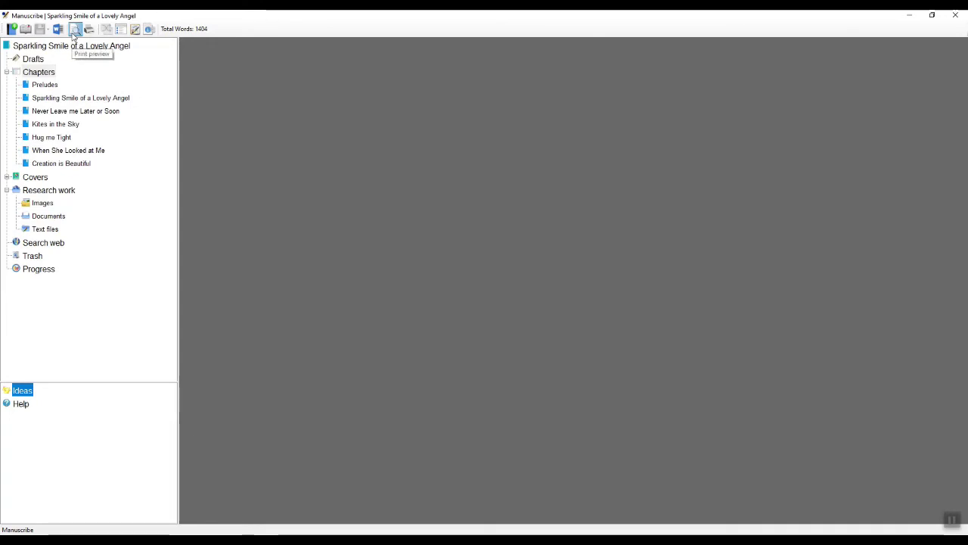
pyautogui.click(75, 29)
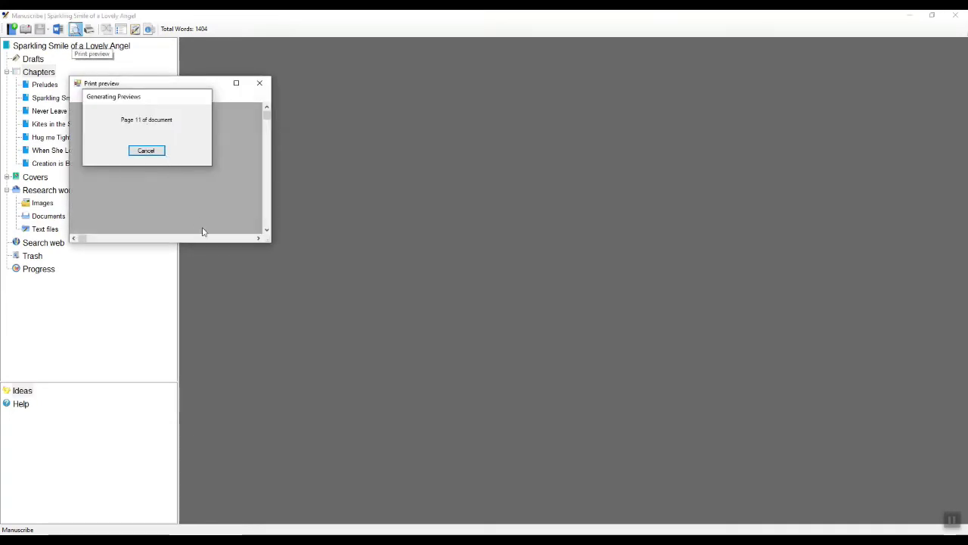
pyautogui.moveTo(271, 246); pyautogui.dragTo(477, 384)
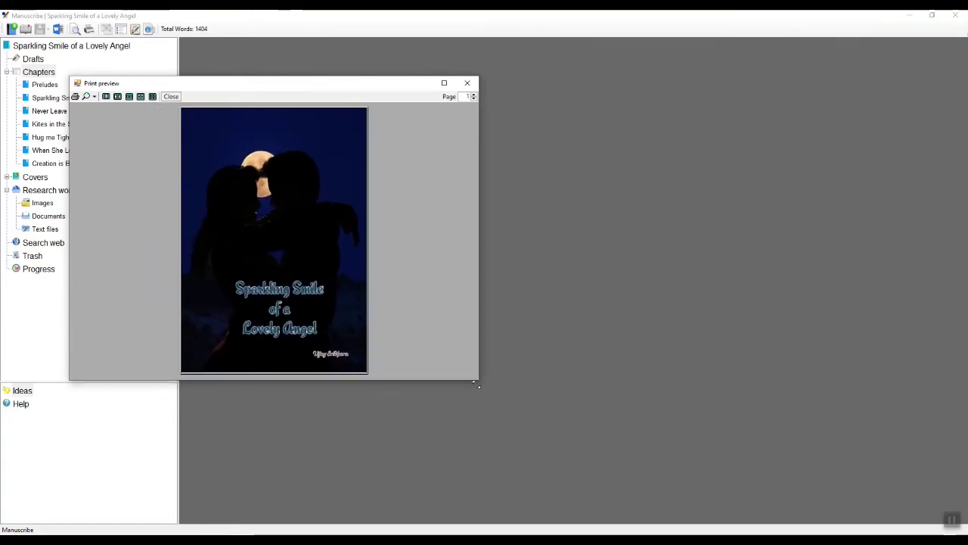
pyautogui.click(129, 98)
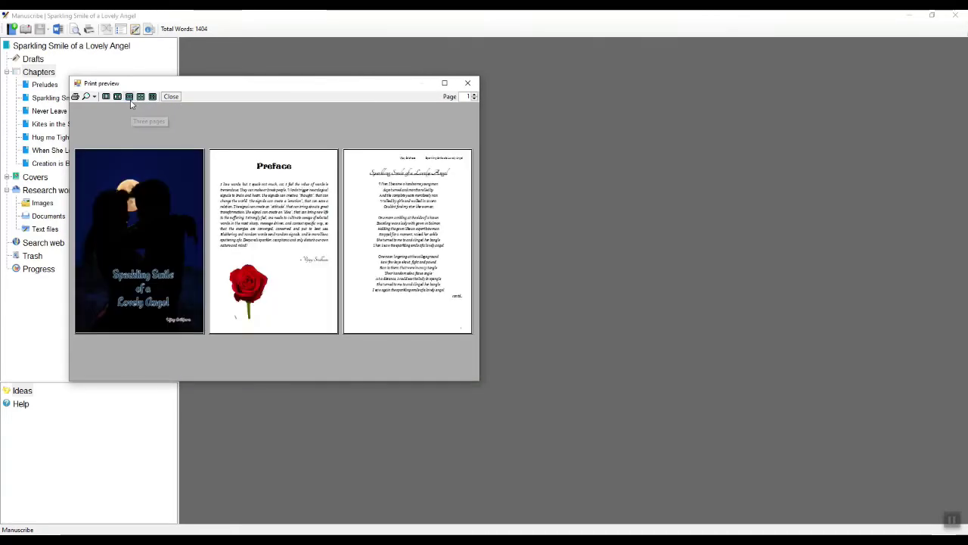
# Page forward through the print preview to page 5 and close the preview
pyautogui.click(473, 94)
pyautogui.click(473, 94)
pyautogui.click(474, 94)
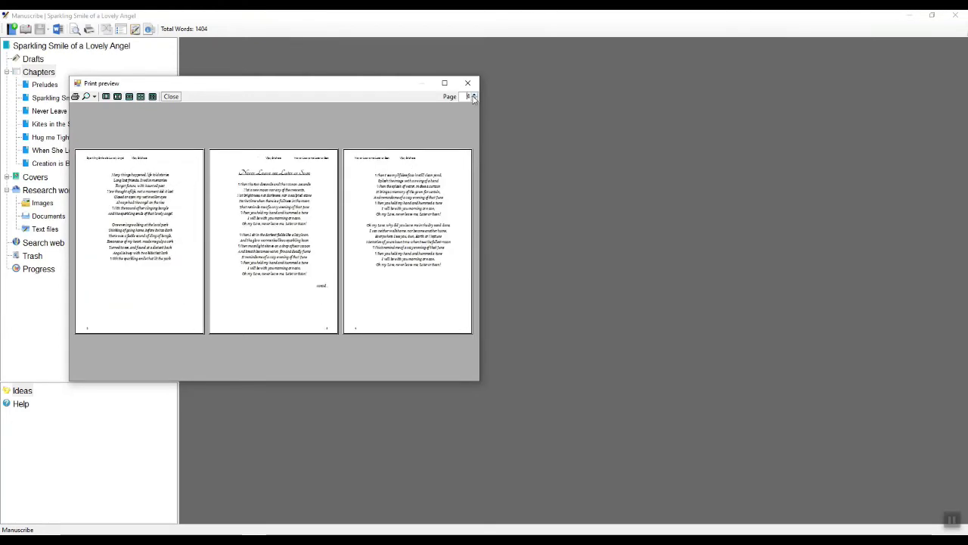
pyautogui.click(474, 95)
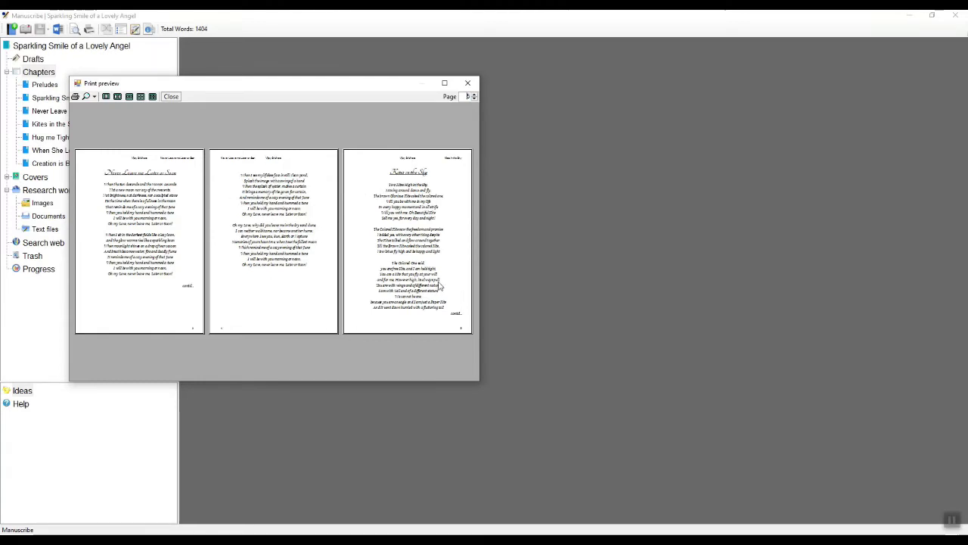
pyautogui.click(468, 84)
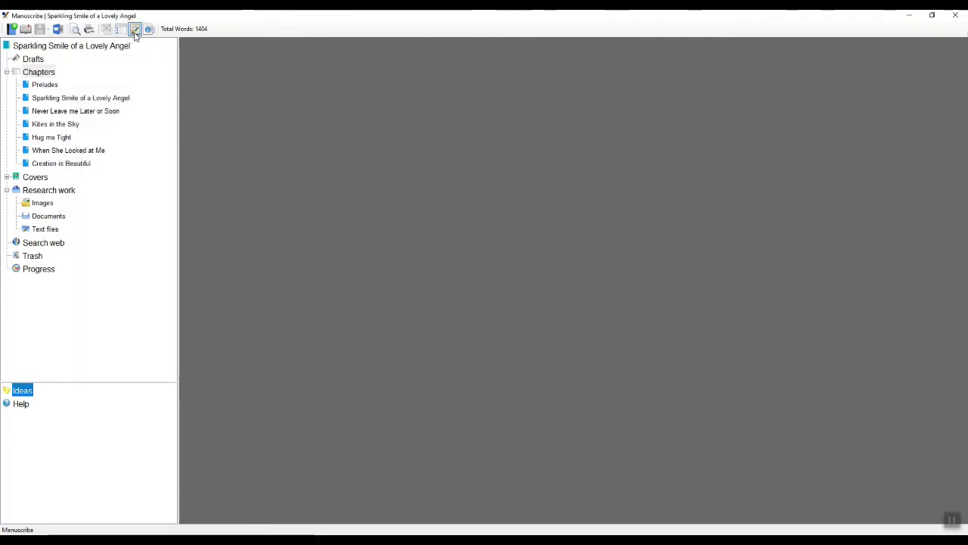
# Enable the left image in the print settings, using the first PNG file in the desktop's ManuscribeCovers folder
pyautogui.click(135, 30)
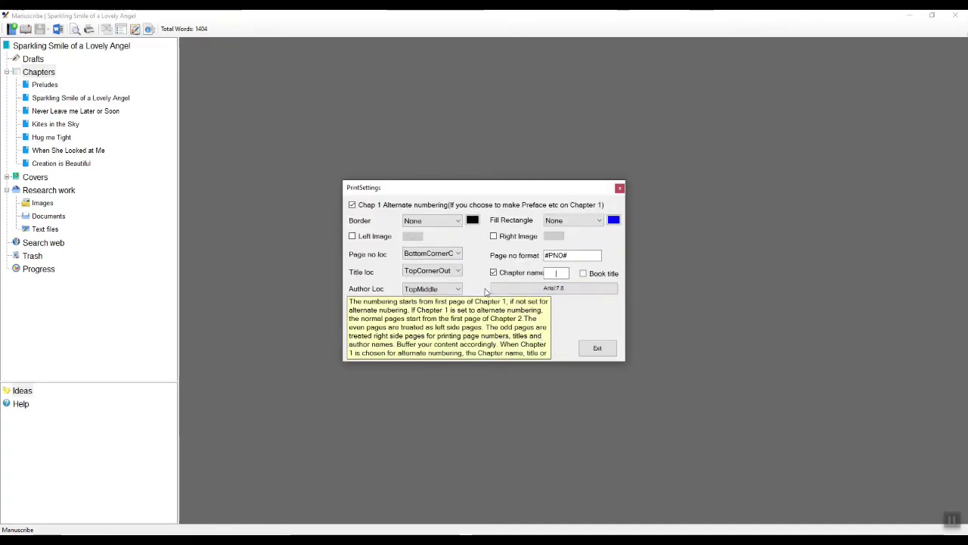
pyautogui.click(376, 237)
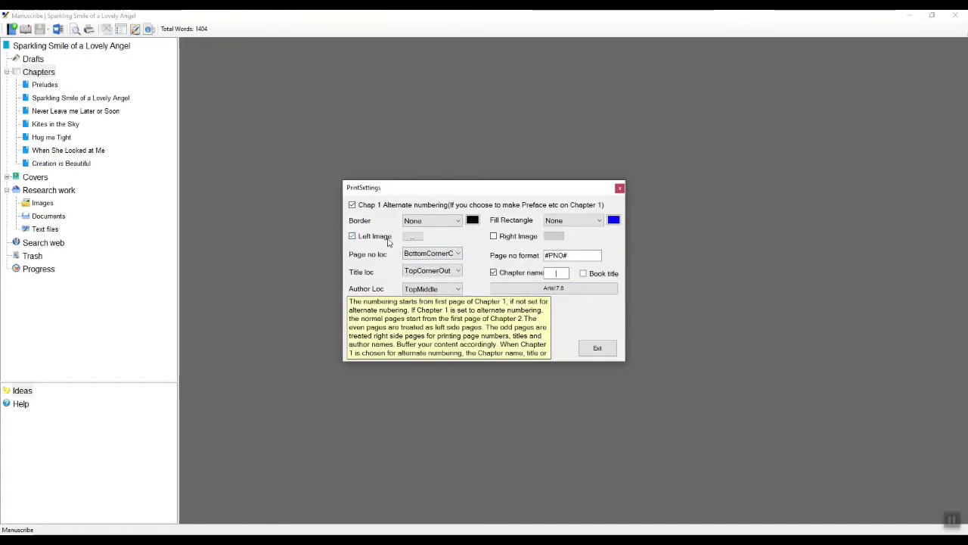
pyautogui.click(413, 238)
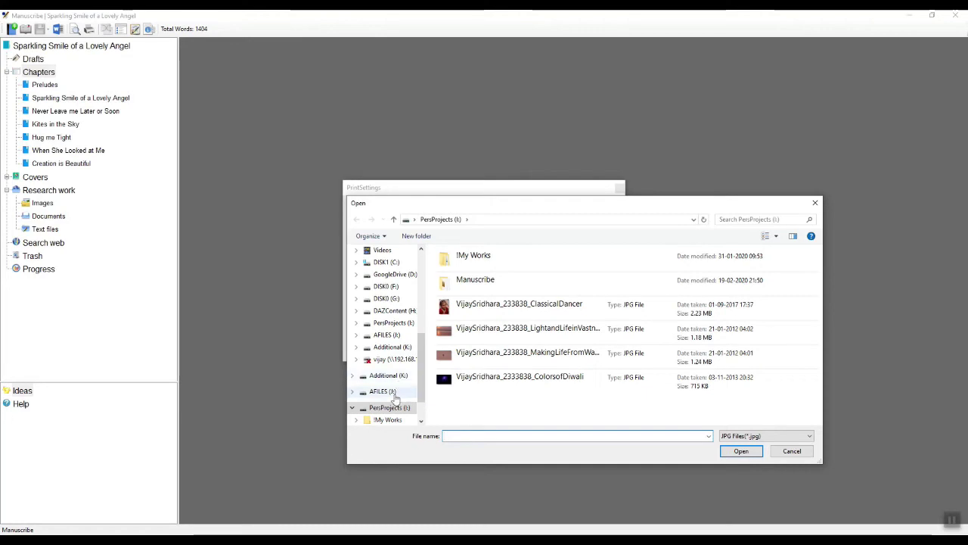
pyautogui.scroll(3, 399, 303)
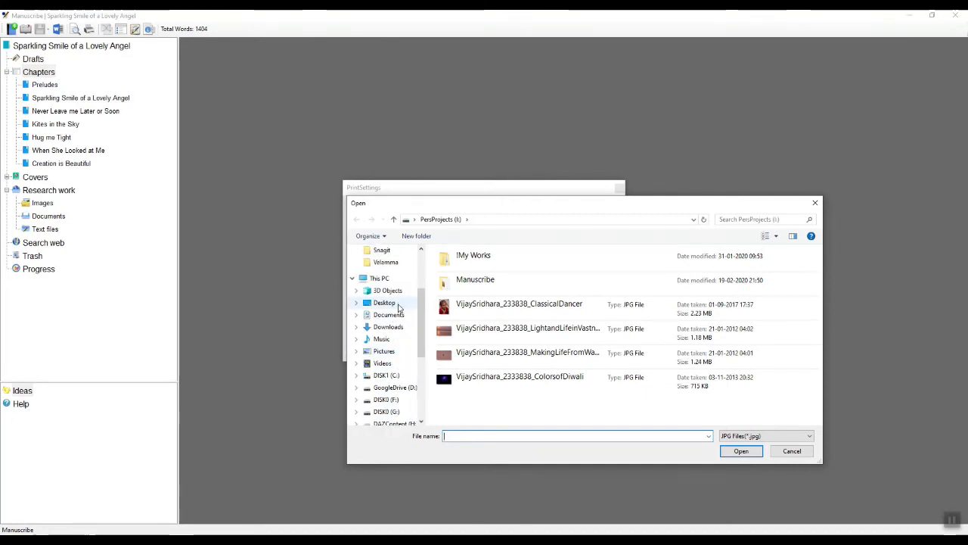
pyautogui.click(396, 304)
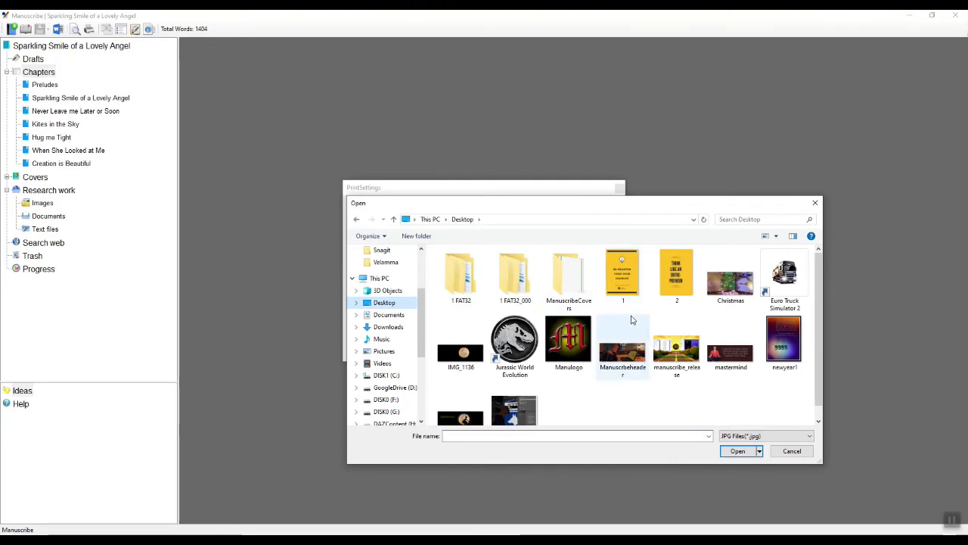
pyautogui.doubleClick(568, 284)
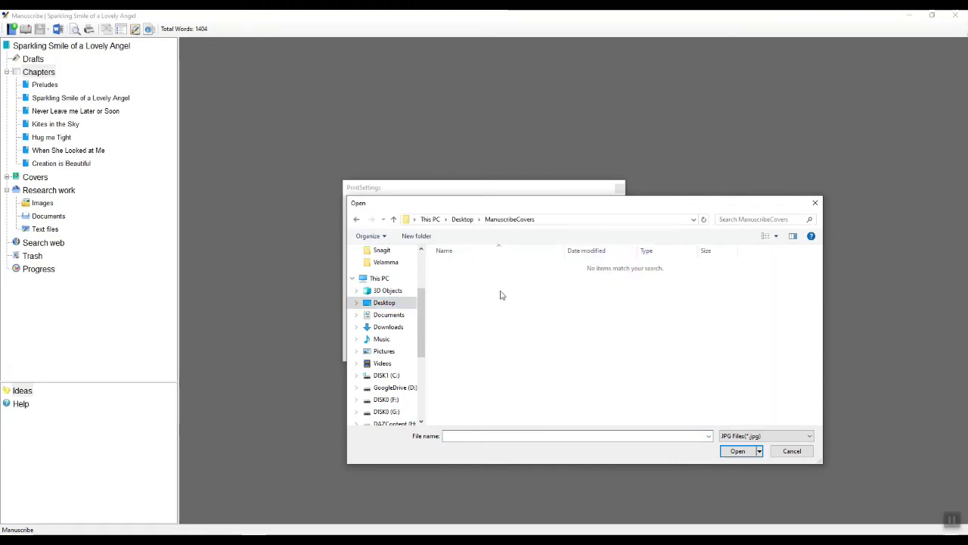
pyautogui.click(764, 436)
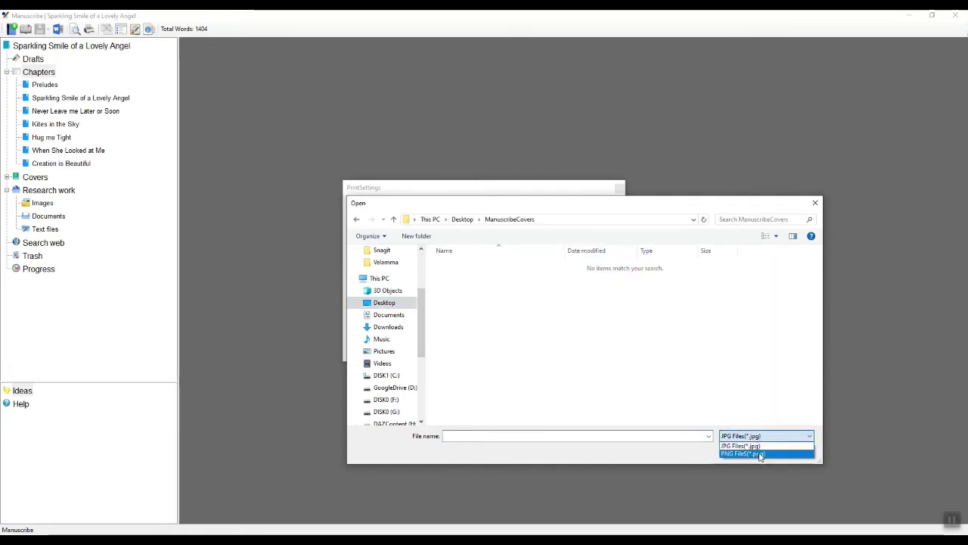
pyautogui.click(752, 454)
pyautogui.doubleClick(458, 266)
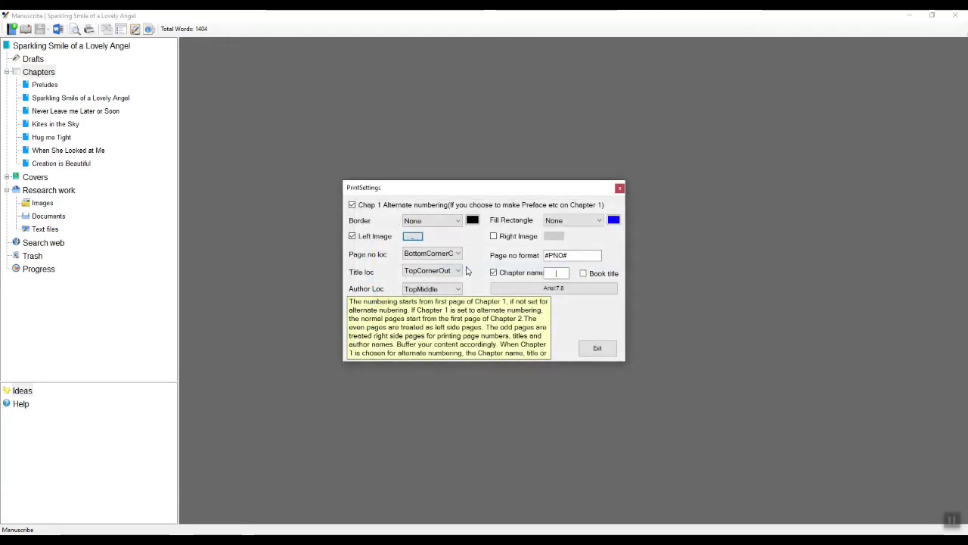
pyautogui.click(598, 348)
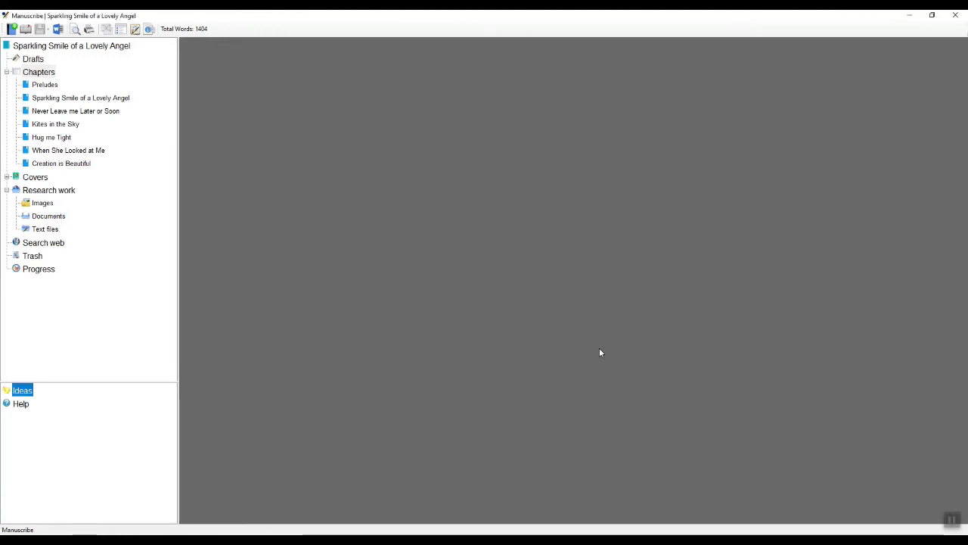
# Preview the book with its page image in an enlarged three-page view, page forward to page 5, and close the preview
pyautogui.click(75, 29)
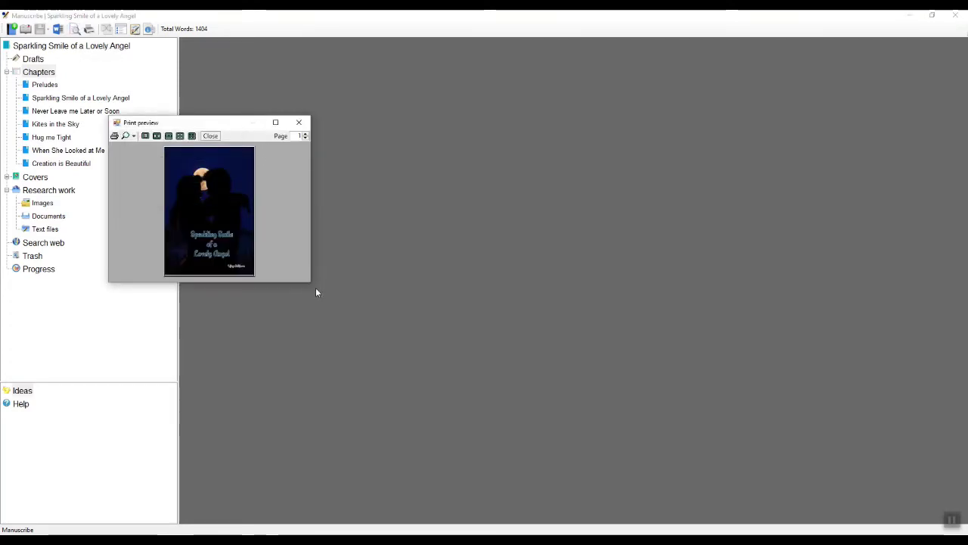
pyautogui.moveTo(309, 282); pyautogui.dragTo(380, 363)
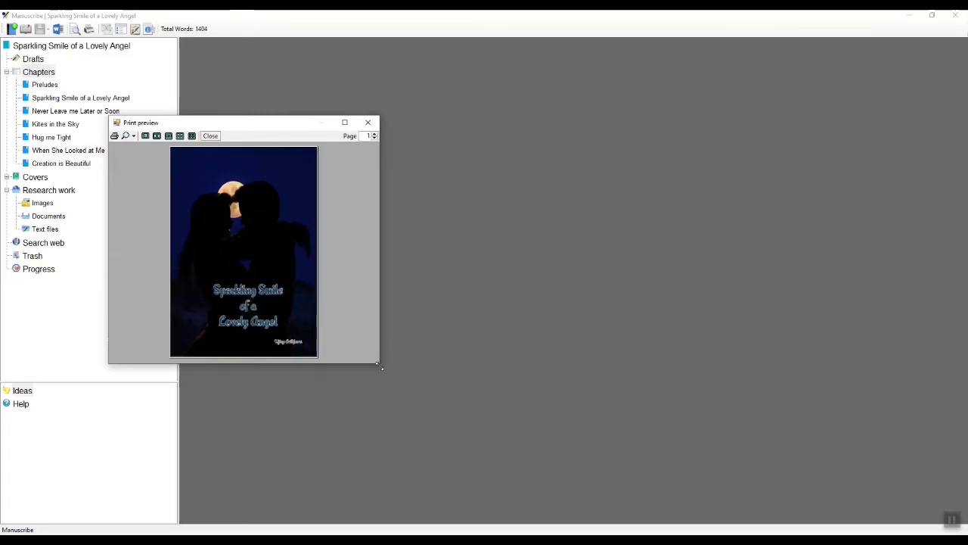
pyautogui.click(168, 135)
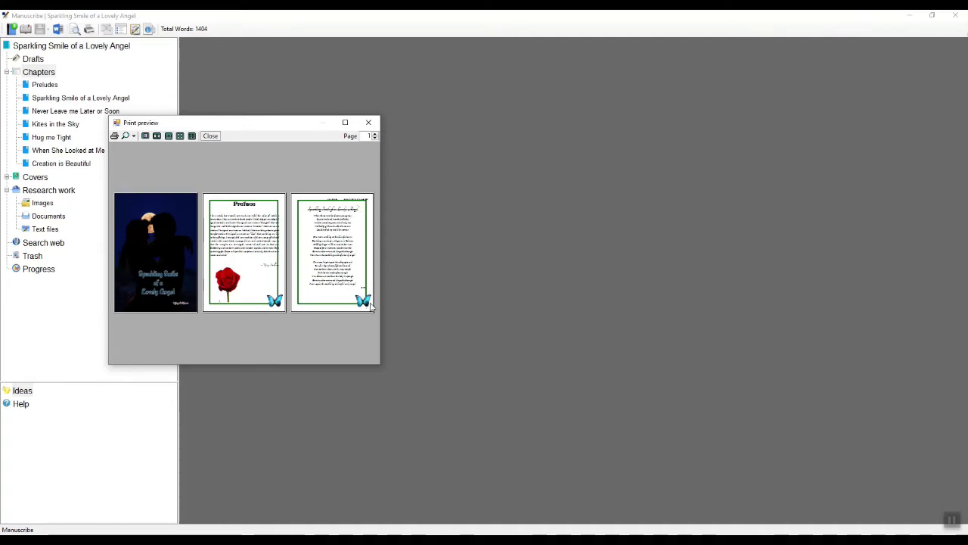
pyautogui.moveTo(396, 395); pyautogui.dragTo(417, 414)
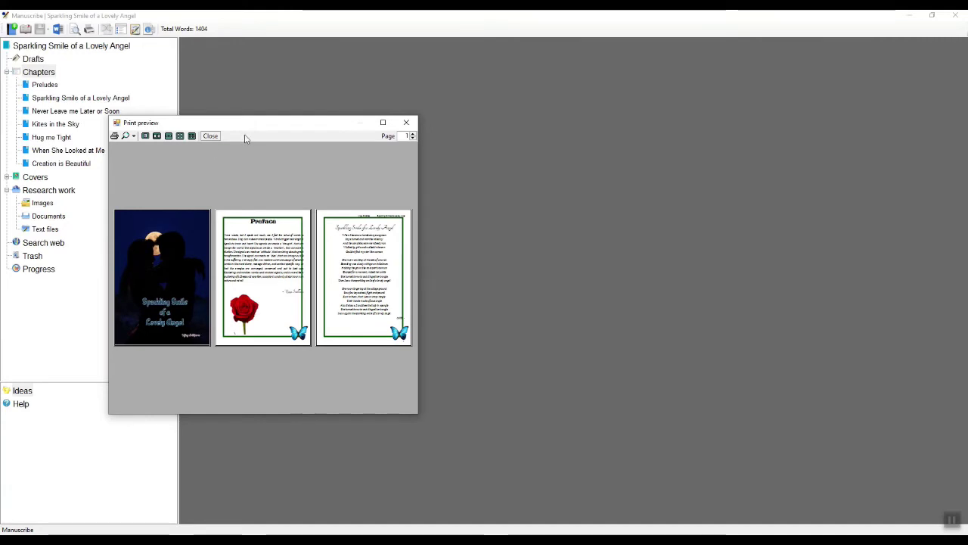
pyautogui.click(413, 135)
pyautogui.click(413, 135)
pyautogui.click(413, 135)
pyautogui.click(413, 135)
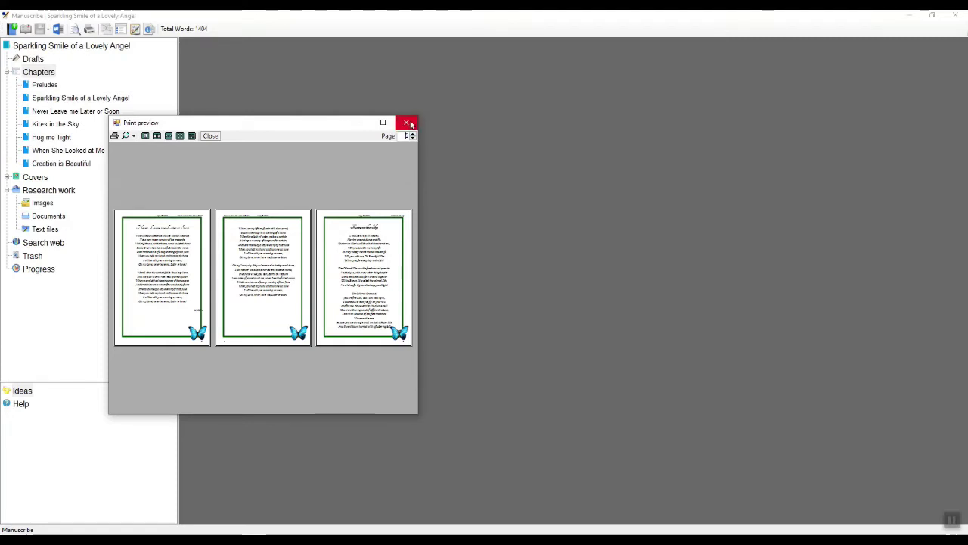
pyautogui.click(409, 123)
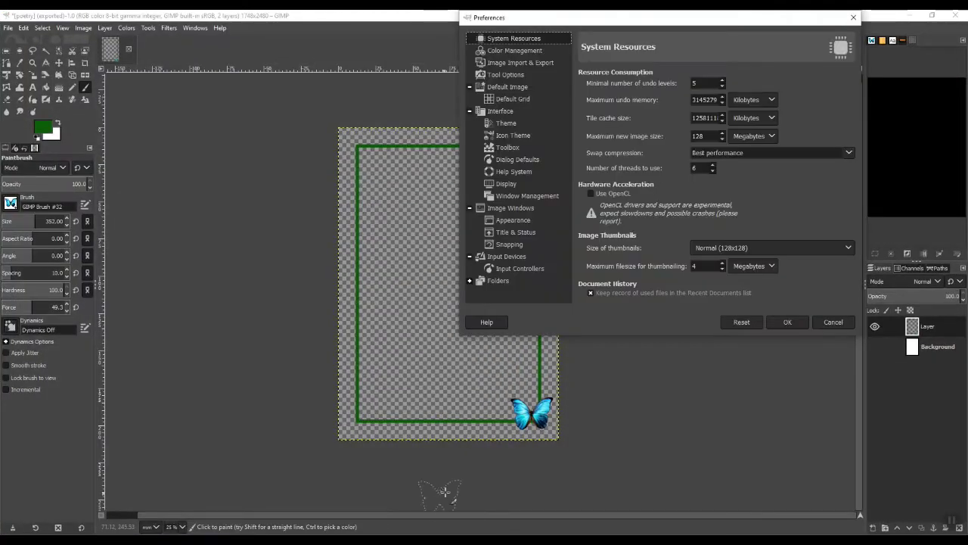
# In GIMP, dismiss the preferences and browse the Paintbrush's brush collection from the butterflies to the trees
pyautogui.click(822, 327)
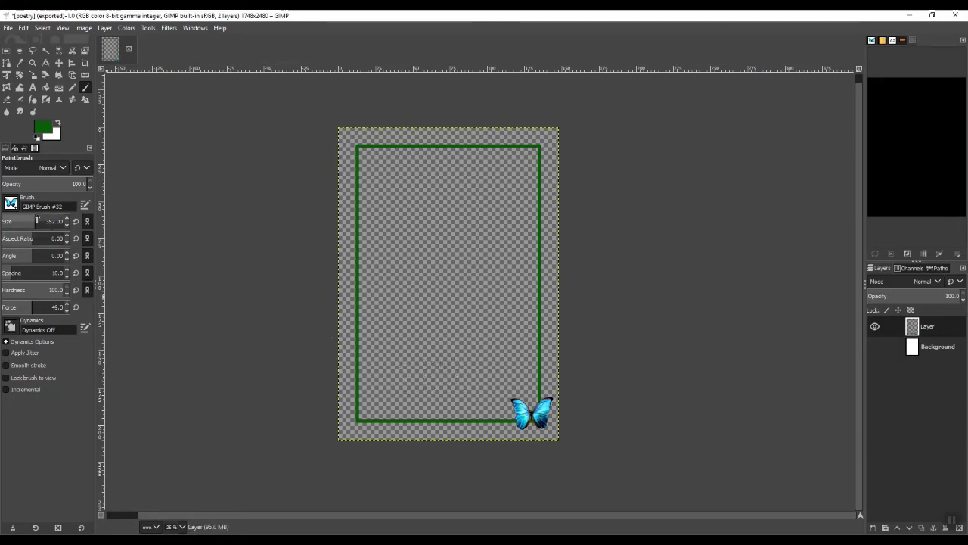
pyautogui.click(11, 203)
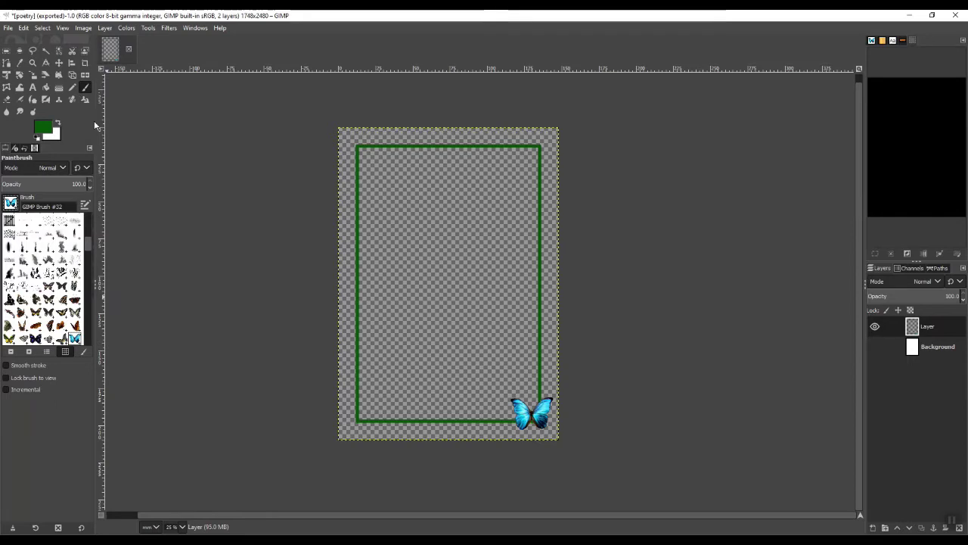
pyautogui.click(85, 89)
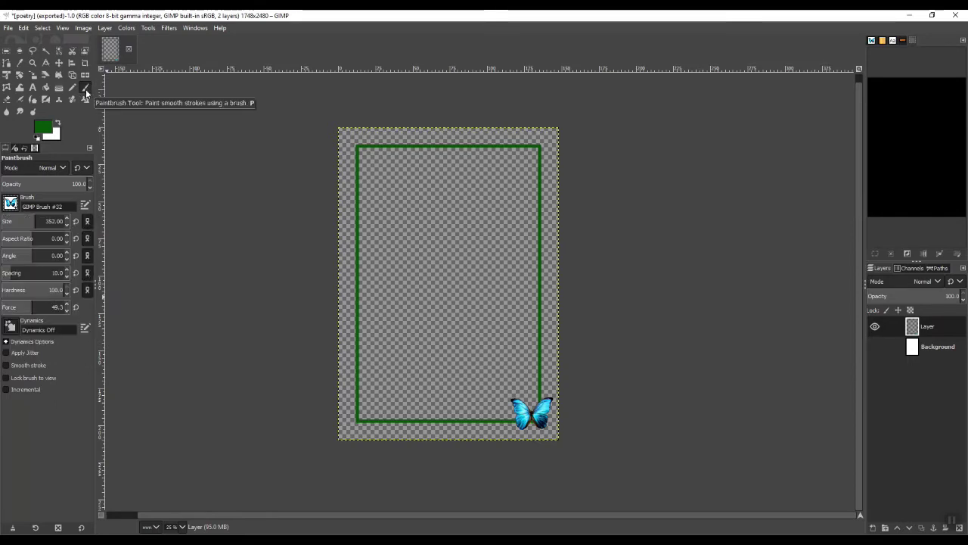
pyautogui.click(15, 203)
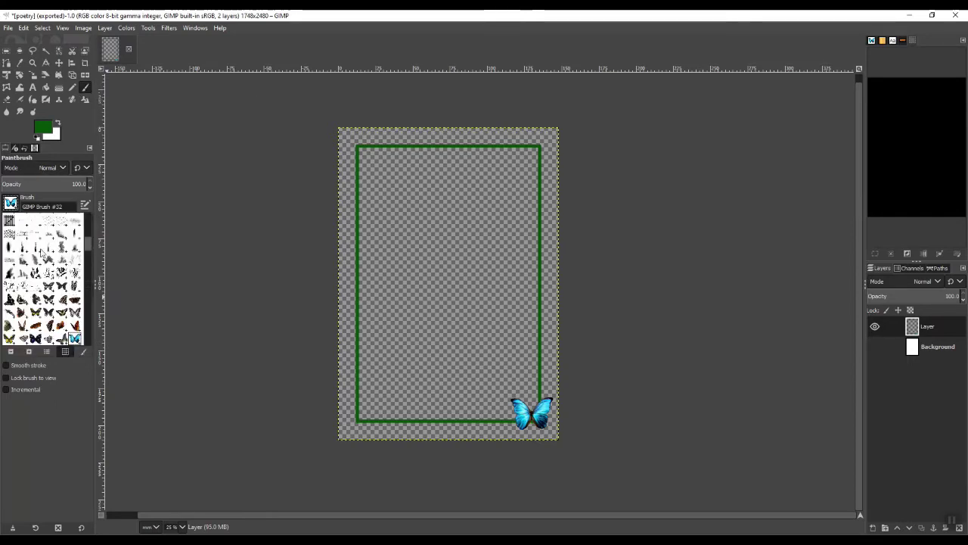
pyautogui.scroll(-5, 56, 280)
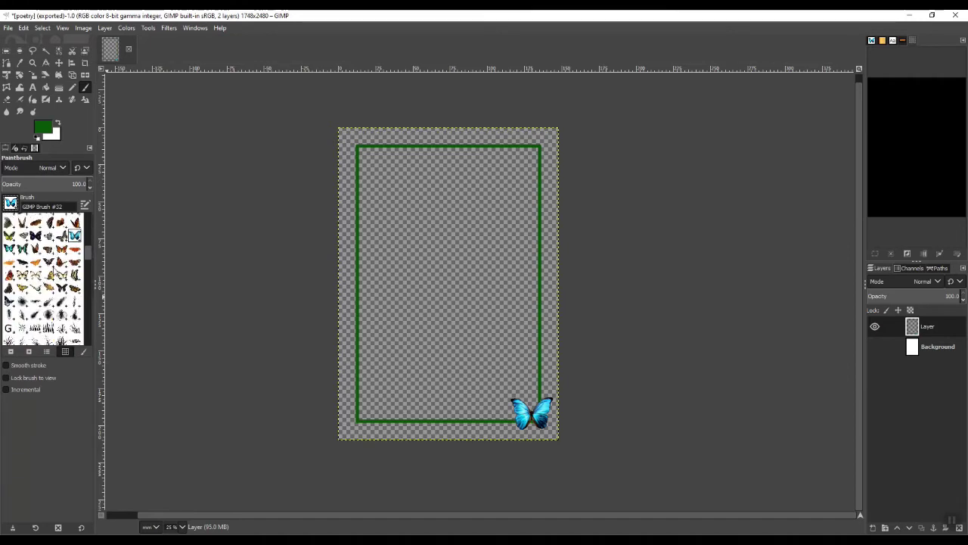
pyautogui.scroll(-8, 53, 270)
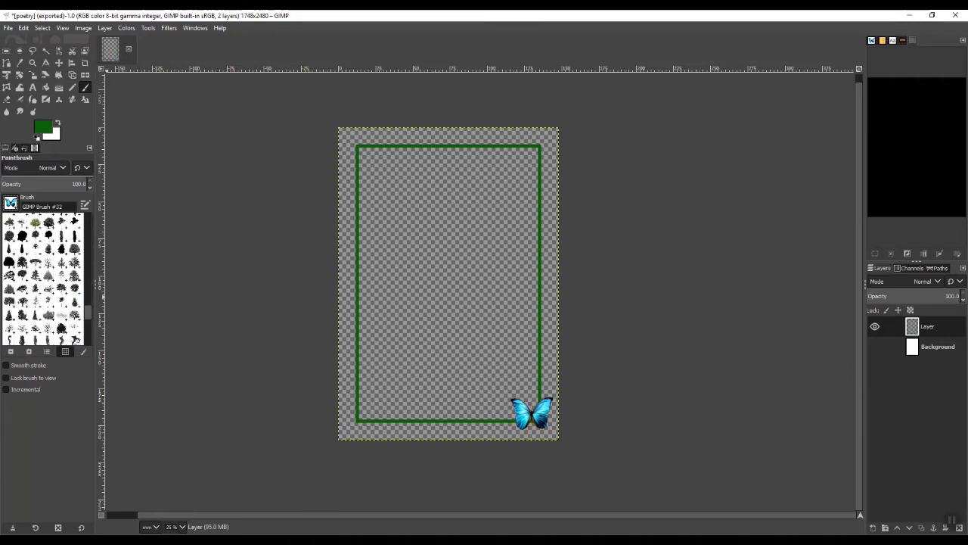
# Switch to the Firefox browser and look over Brusheezy's free butterfly brushes
pyautogui.moveTo(357, 538)
pyautogui.click(357, 504)
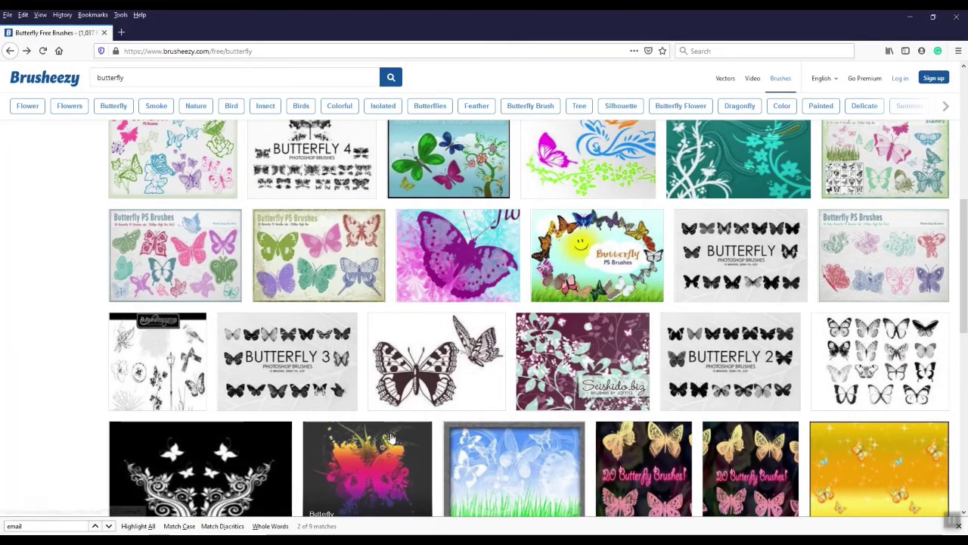
pyautogui.scroll(15, 393, 423)
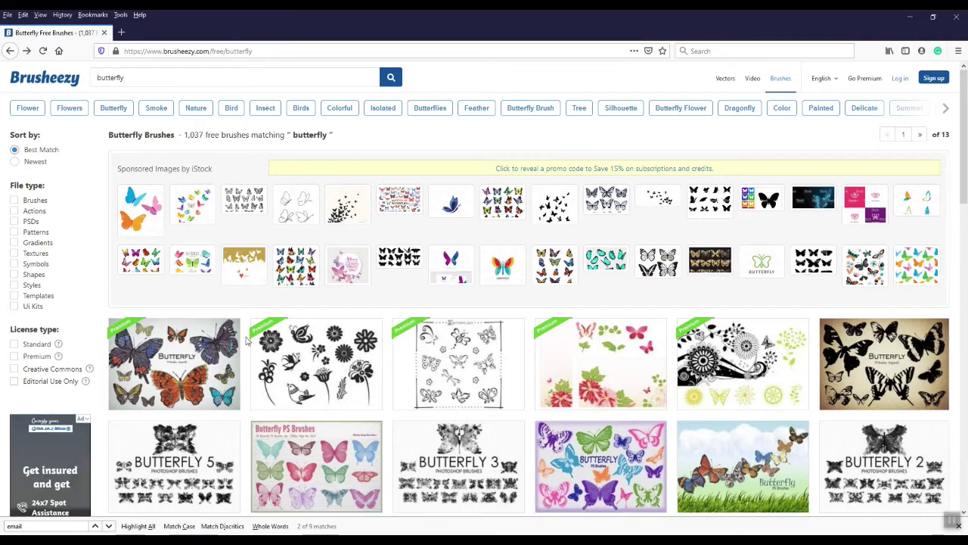
pyautogui.scroll(-2, 245, 340)
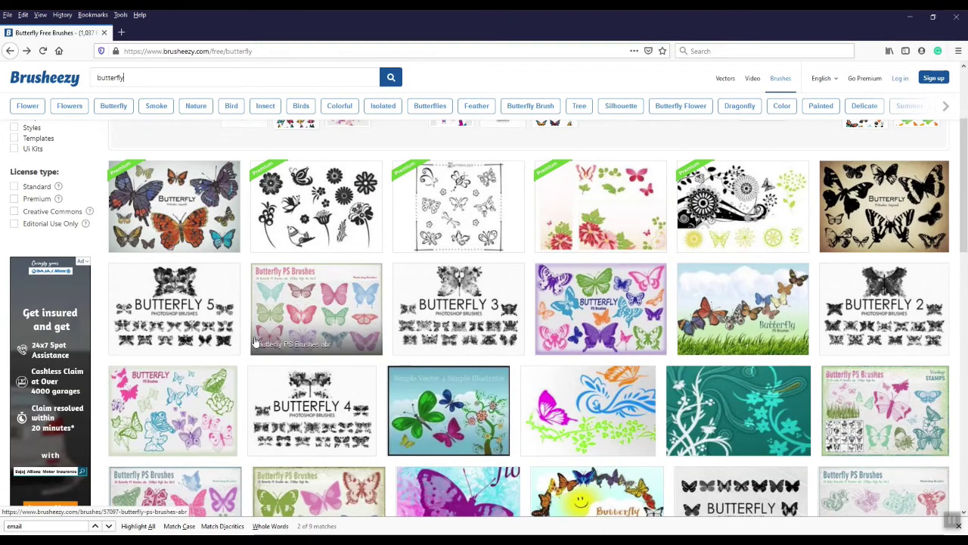
pyautogui.scroll(2, 549, 430)
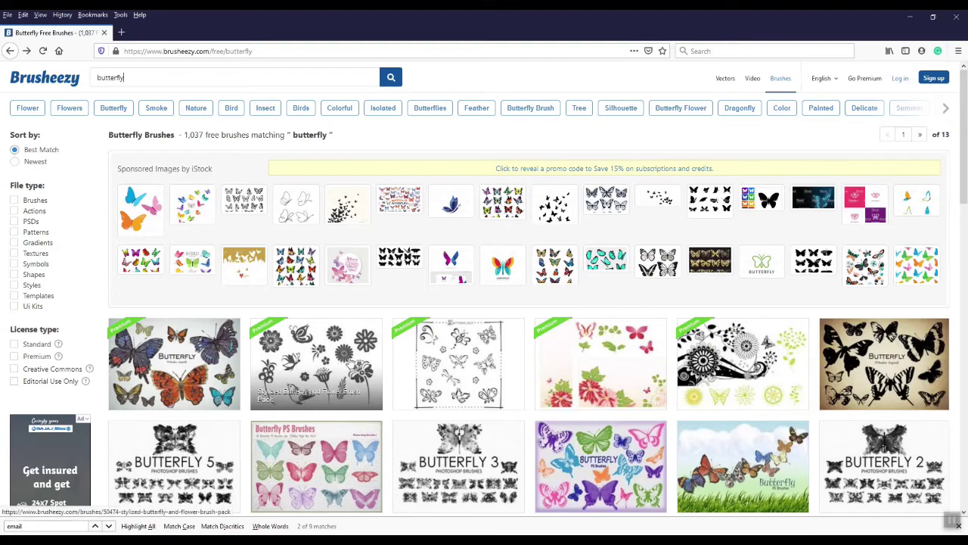
# Return to GIMP, check the export options for the butterfly border image, and switch back to Manuscribe
pyautogui.hotkey('alt', 'Tab')
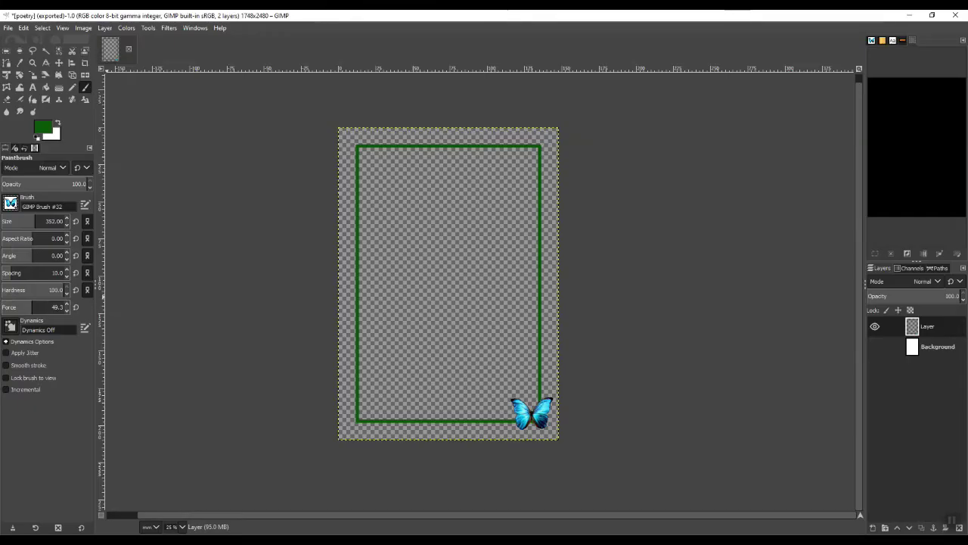
pyautogui.click(9, 28)
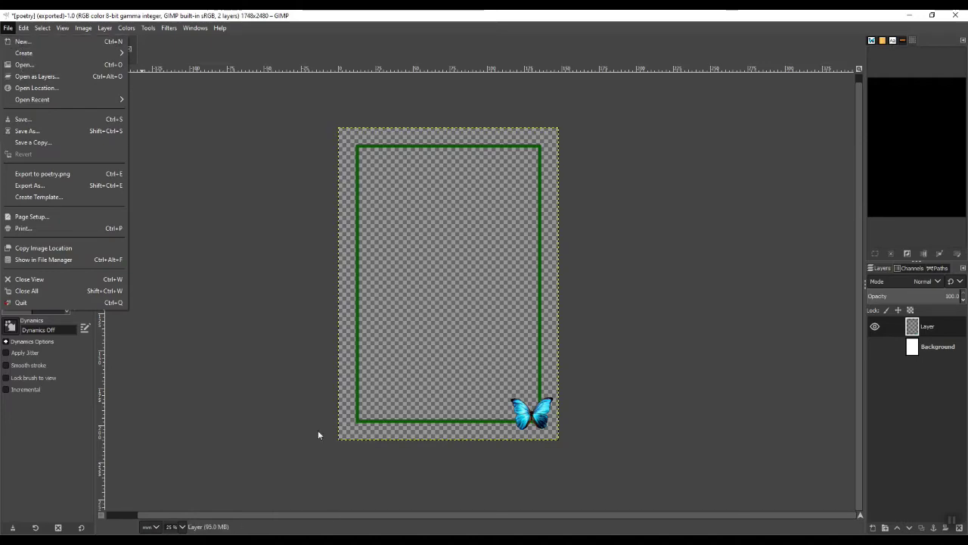
pyautogui.click(147, 188)
pyautogui.hotkey('alt', 'Tab')
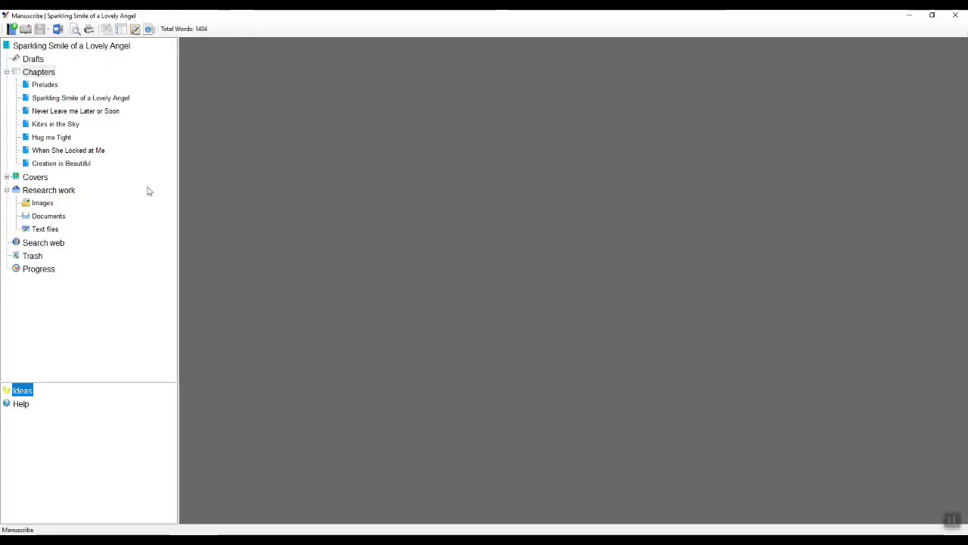
# In the book details, keep the A5 page and set the right and bottom margins to 50
pyautogui.click(87, 47)
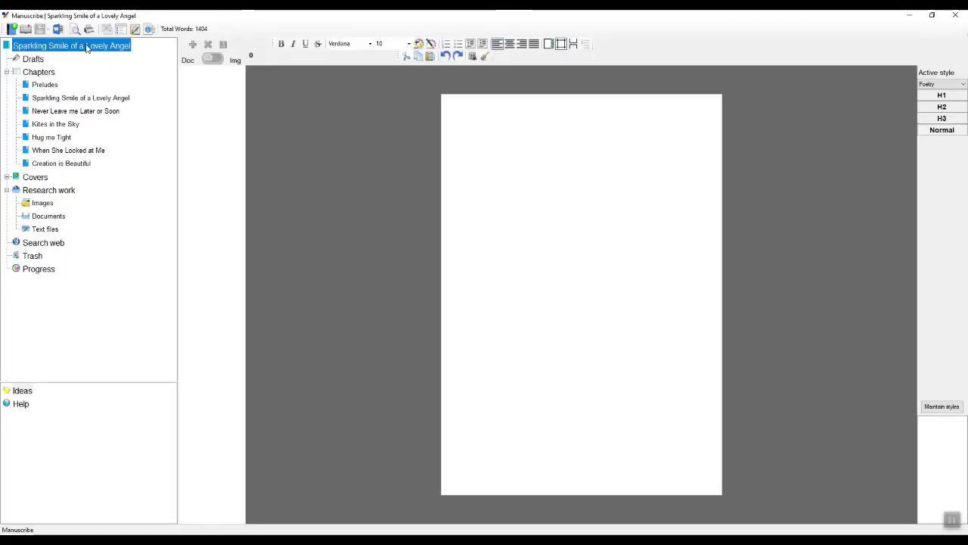
pyautogui.click(149, 29)
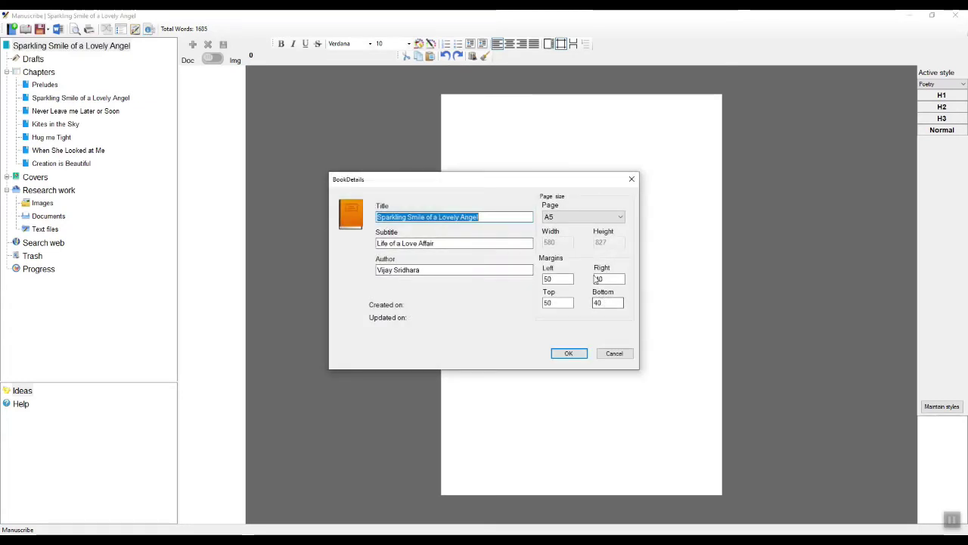
pyautogui.click(606, 220)
pyautogui.click(605, 219)
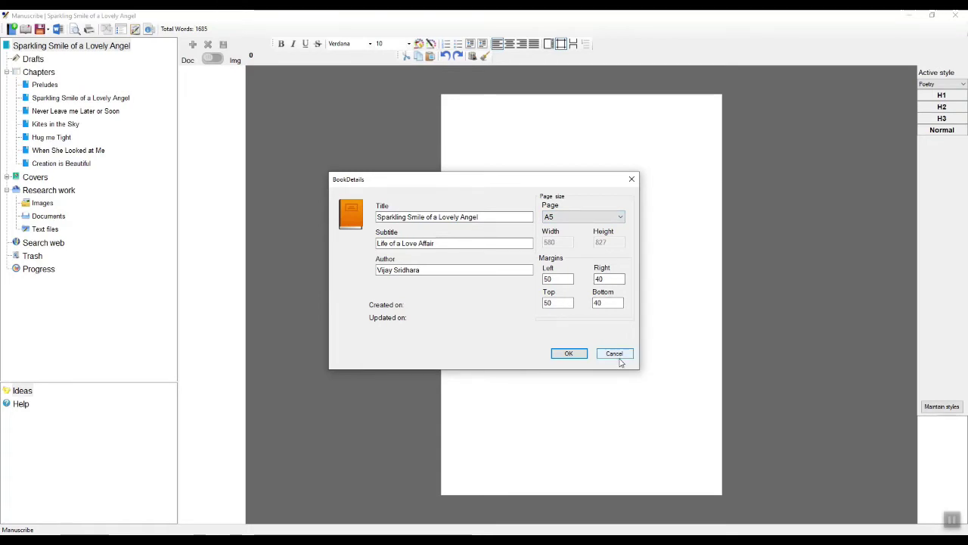
pyautogui.doubleClick(545, 280)
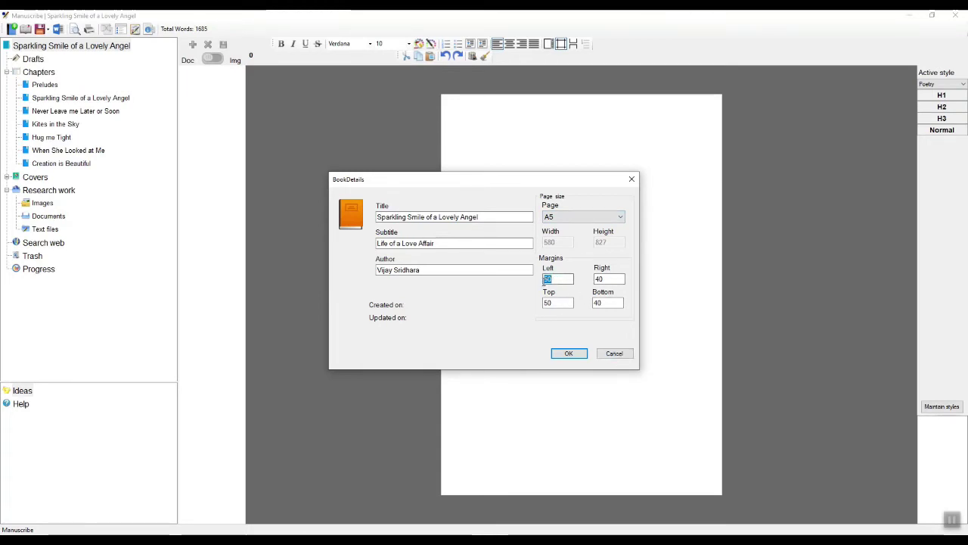
pyautogui.doubleClick(603, 279)
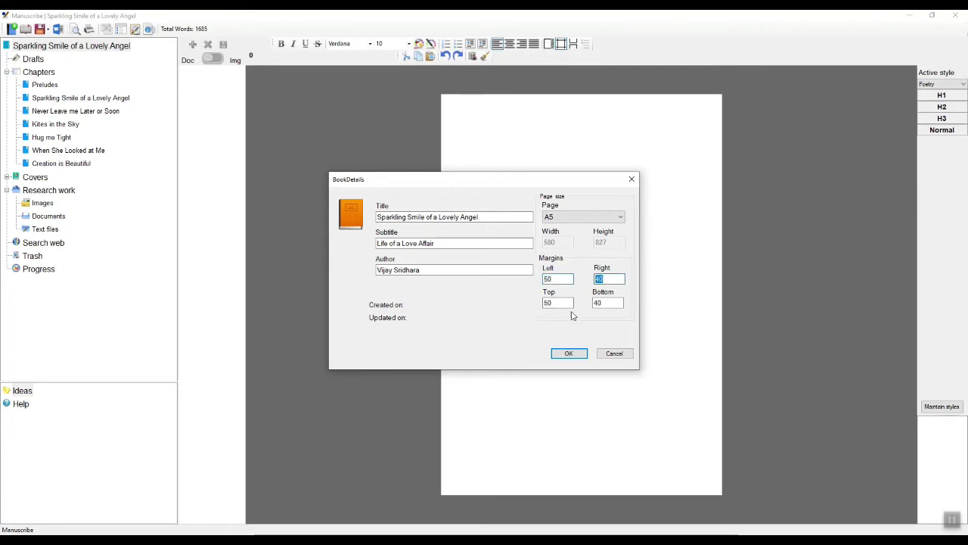
pyautogui.doubleClick(604, 279)
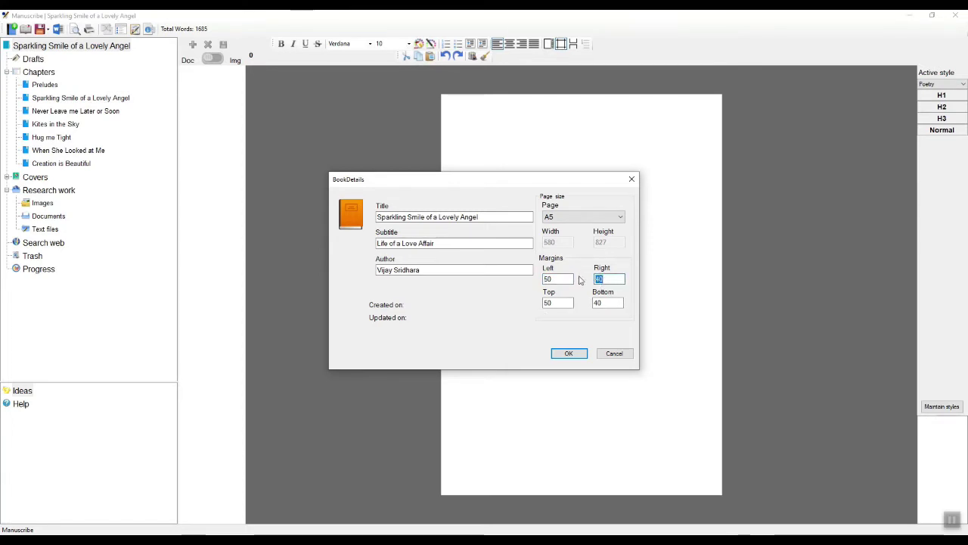
pyautogui.write('50')
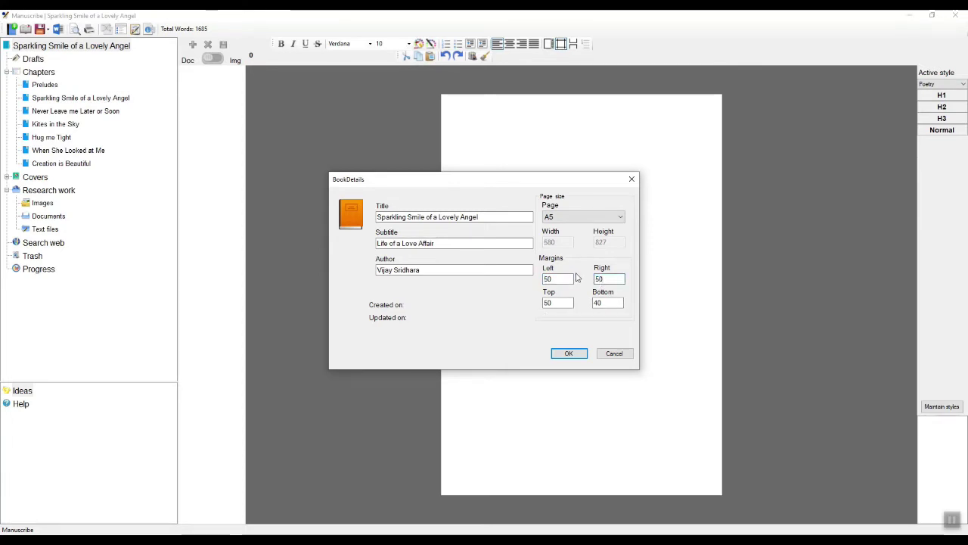
pyautogui.doubleClick(610, 303)
pyautogui.write('50')
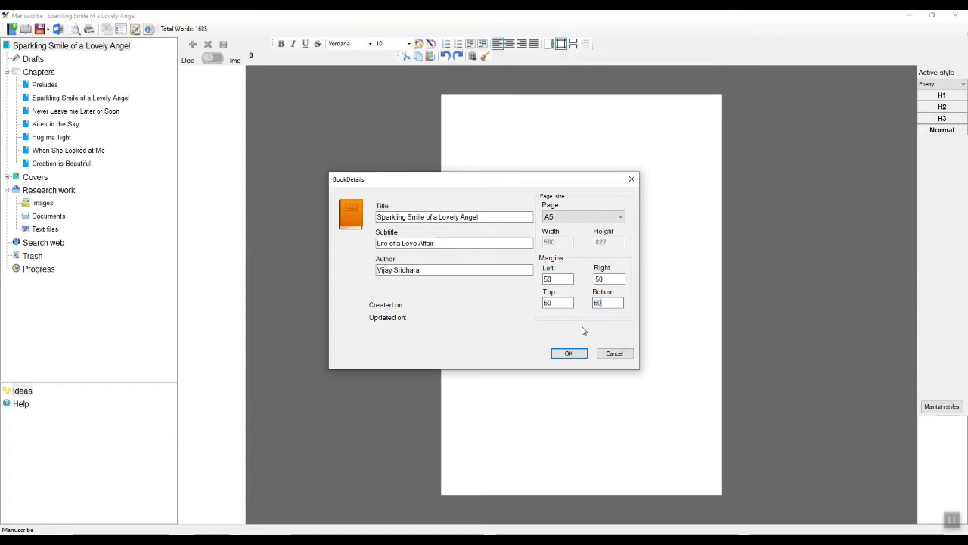
pyautogui.click(571, 354)
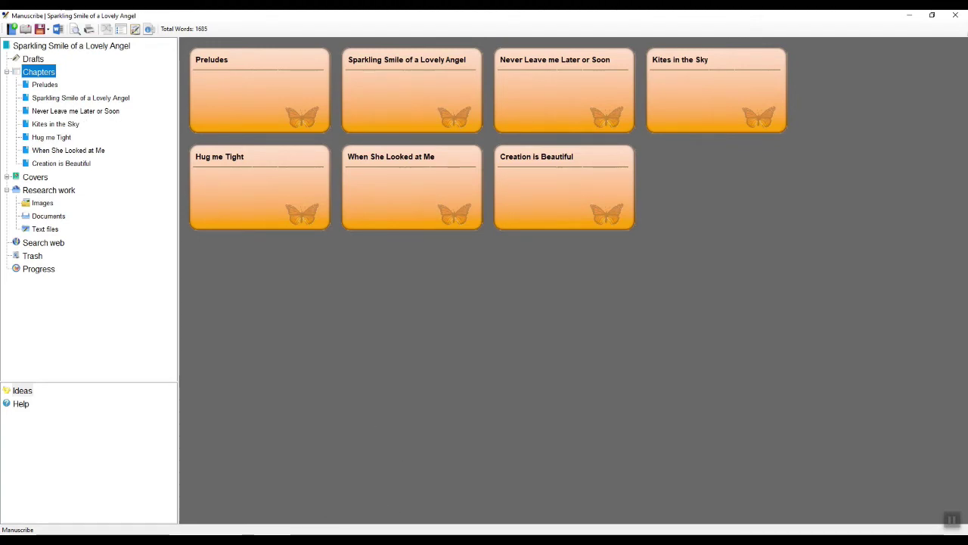
# Switch to GIMP, look up the brush folders in the preferences, and set the Paintbrush size to 355
pyautogui.hotkey('alt', 'Tab')
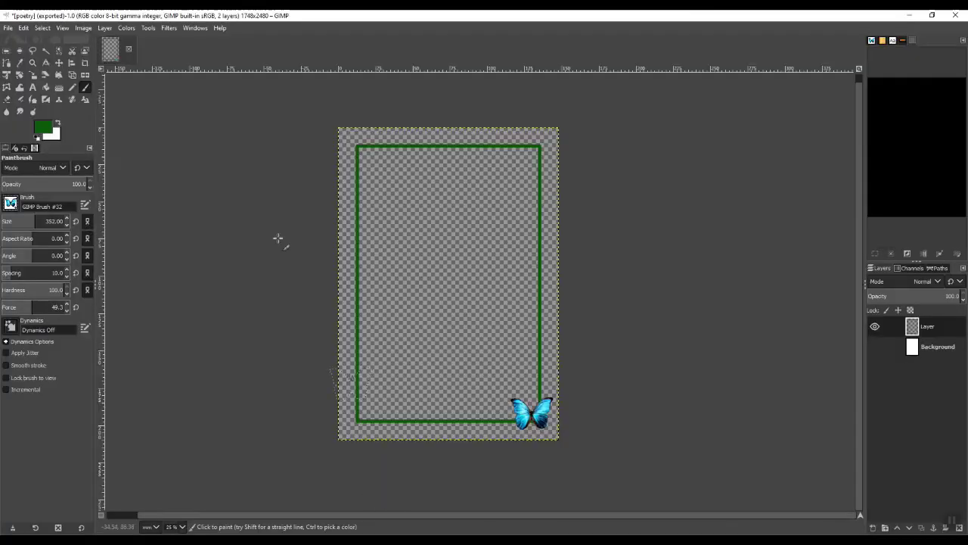
pyautogui.click(8, 28)
pyautogui.click(15, 47)
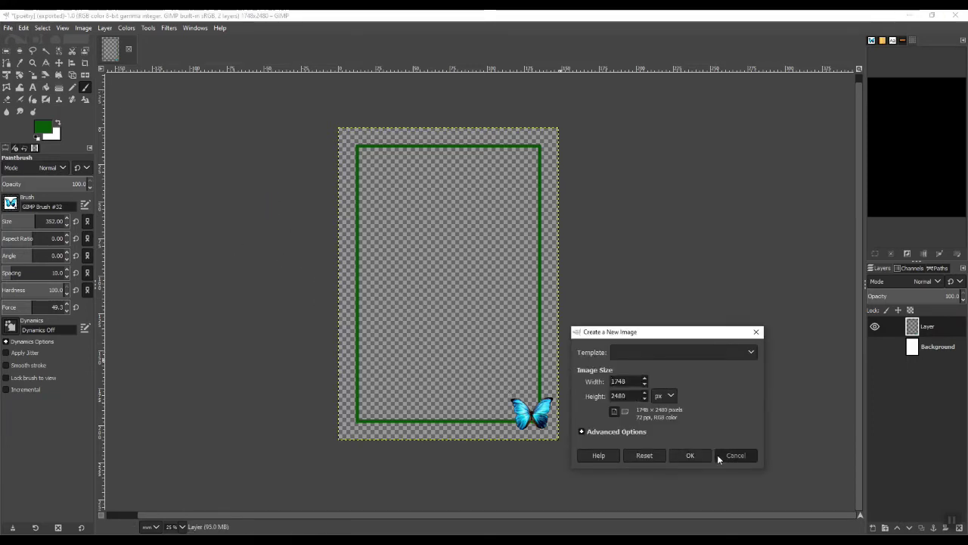
pyautogui.click(720, 459)
pyautogui.click(25, 28)
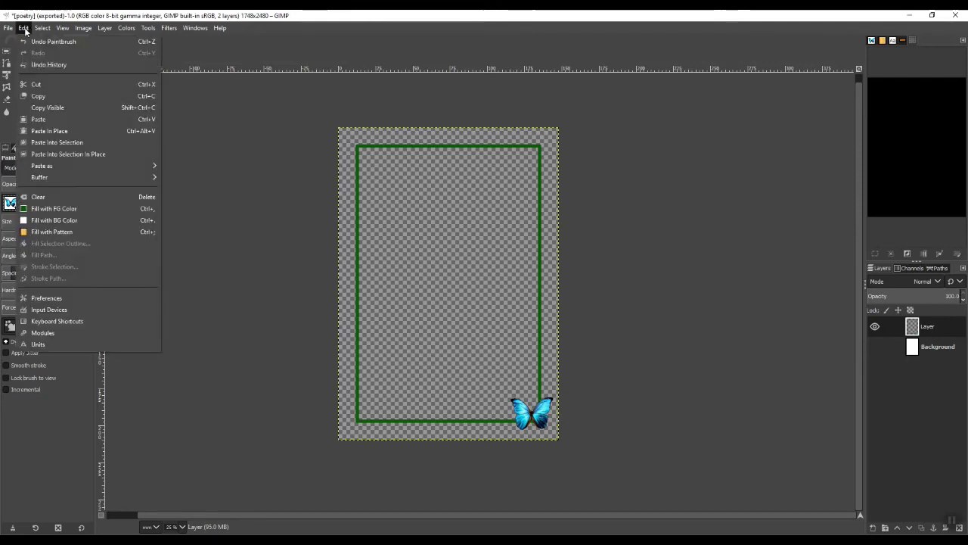
pyautogui.click(71, 300)
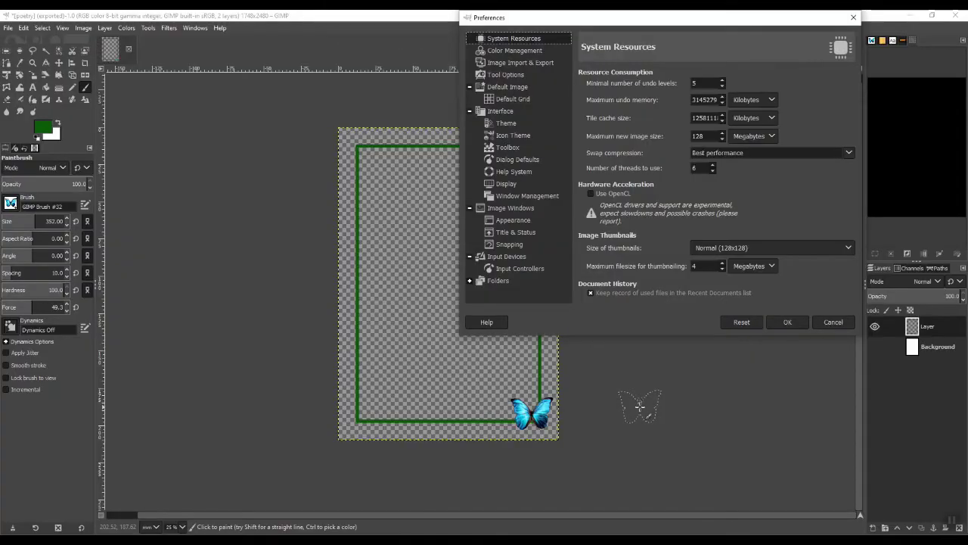
pyautogui.click(471, 280)
pyautogui.click(504, 293)
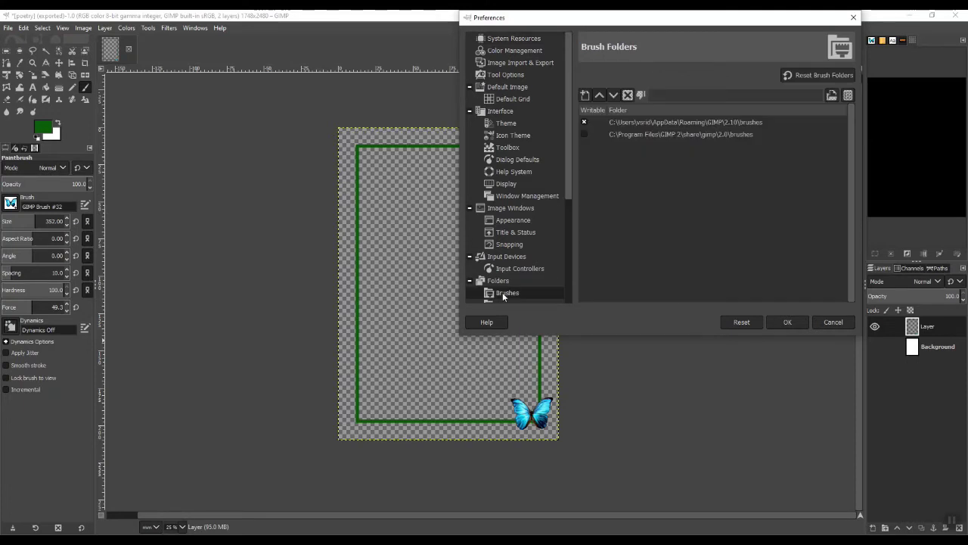
pyautogui.moveTo(665, 28); pyautogui.dragTo(545, 96)
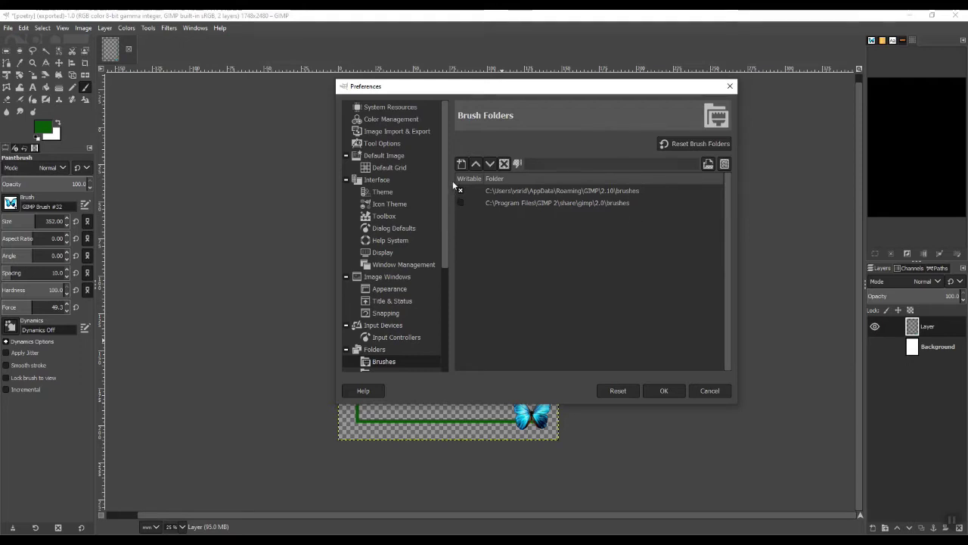
pyautogui.click(709, 390)
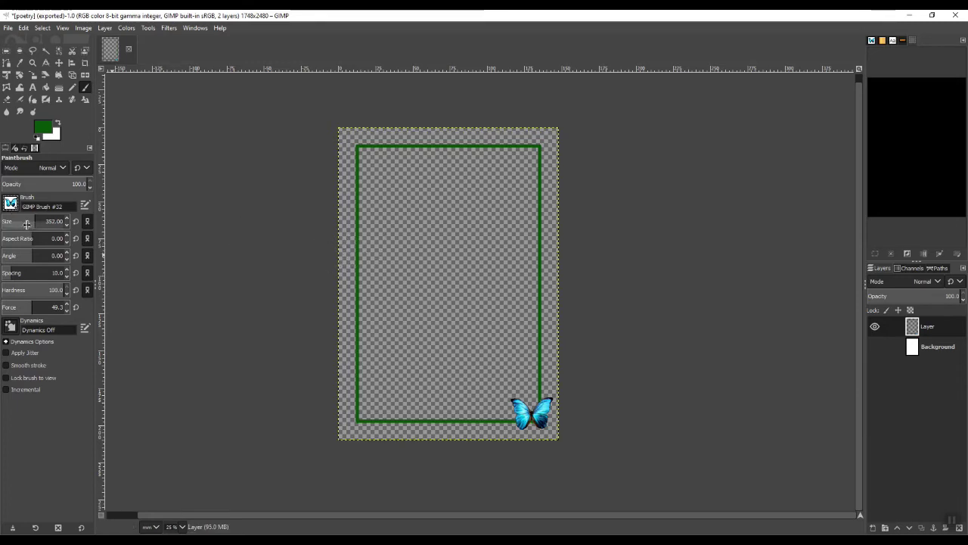
pyautogui.click(28, 221)
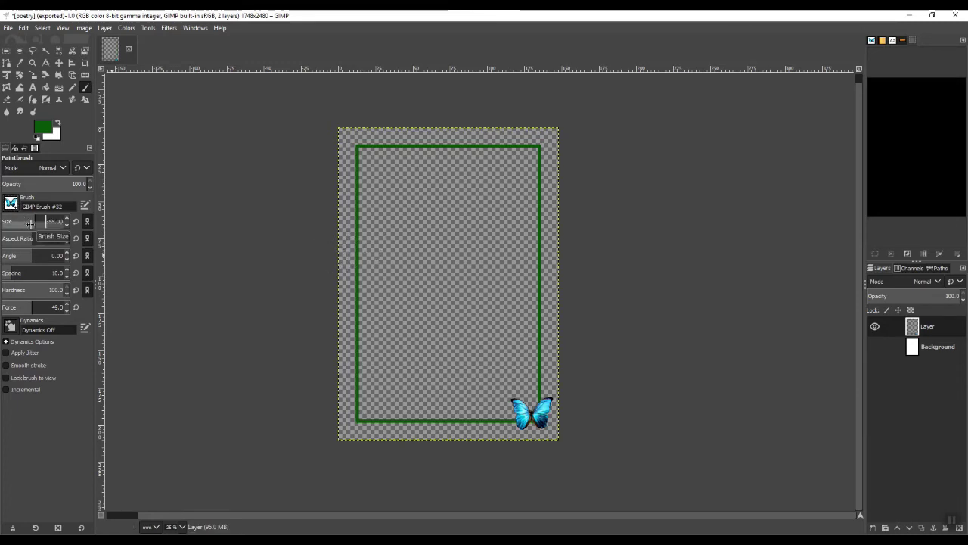
# Create a new image from the A5 (300 ppi) template with its size units in inches
pyautogui.click(9, 29)
pyautogui.click(15, 42)
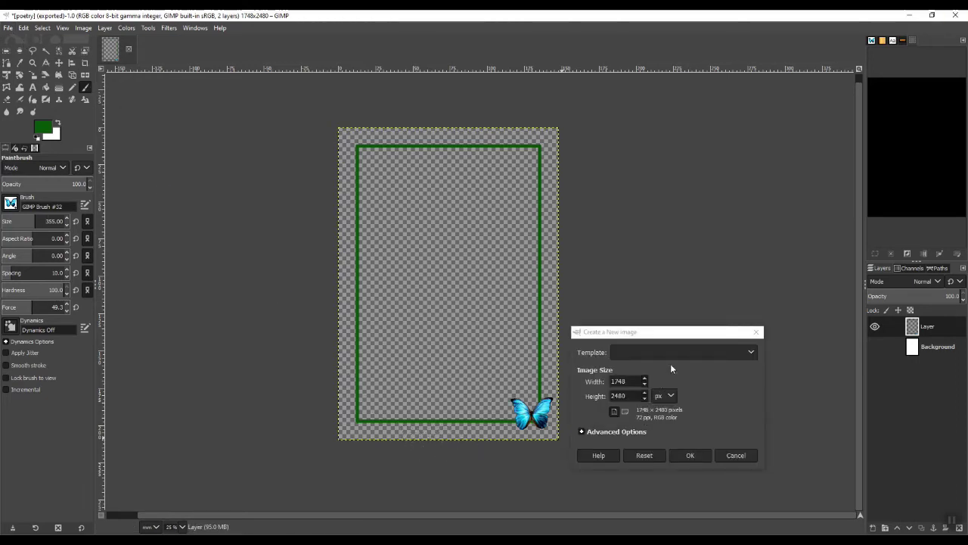
pyautogui.click(672, 358)
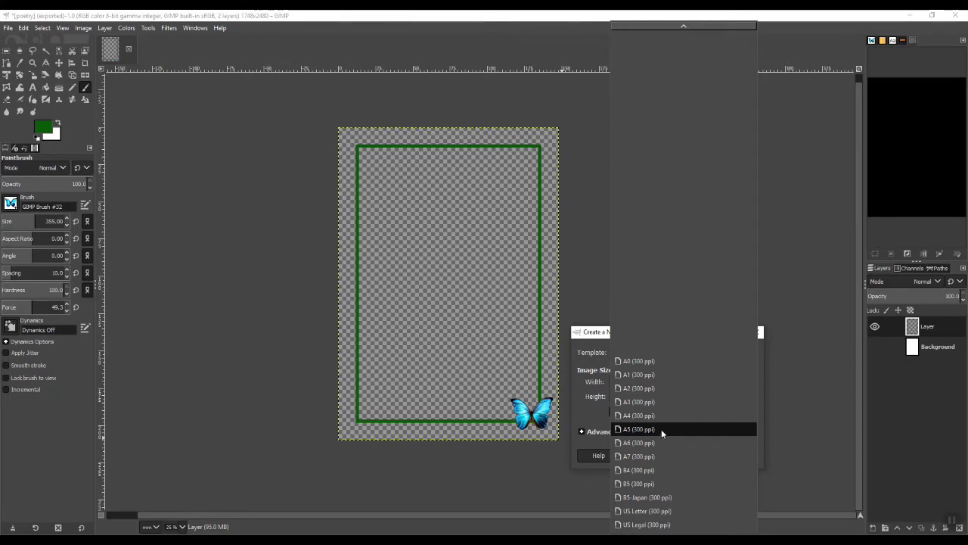
pyautogui.click(661, 428)
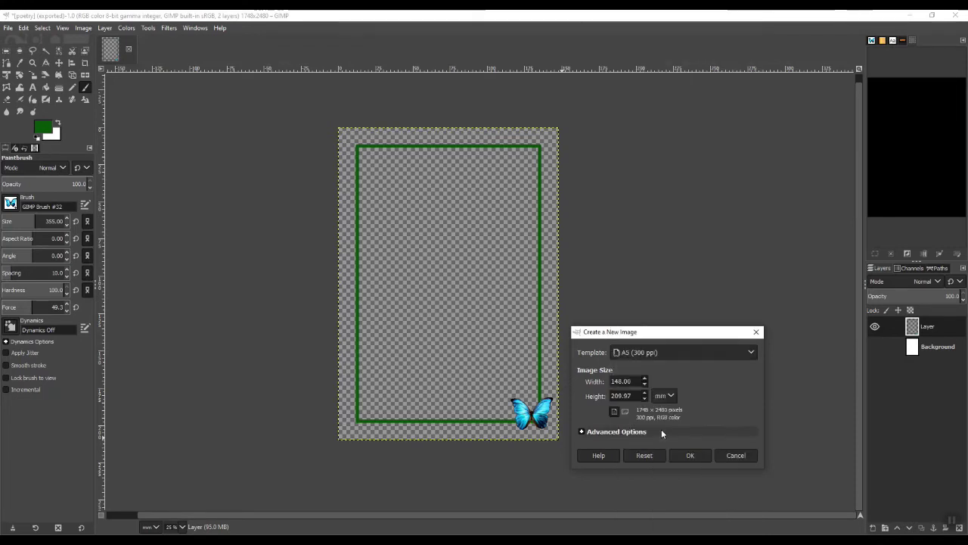
pyautogui.moveTo(669, 337); pyautogui.dragTo(616, 256)
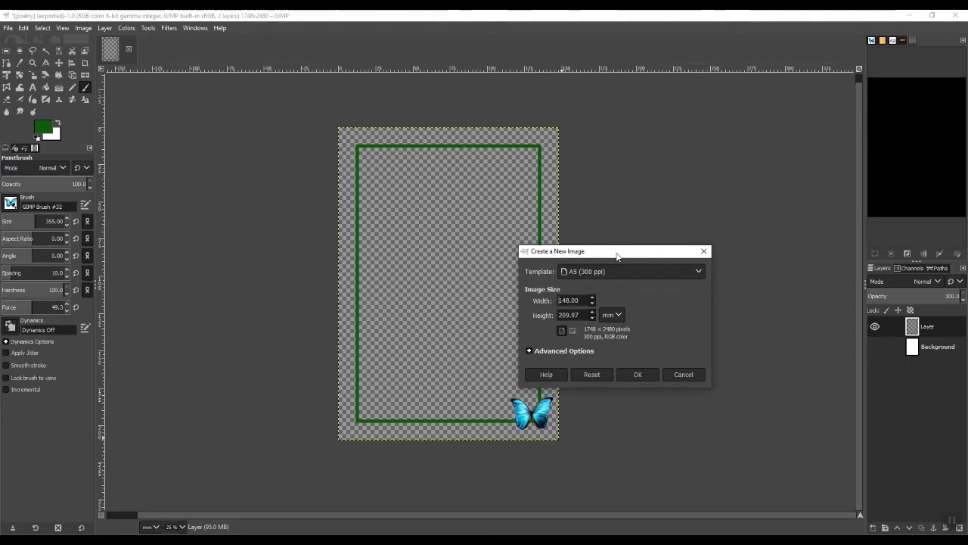
pyautogui.click(614, 315)
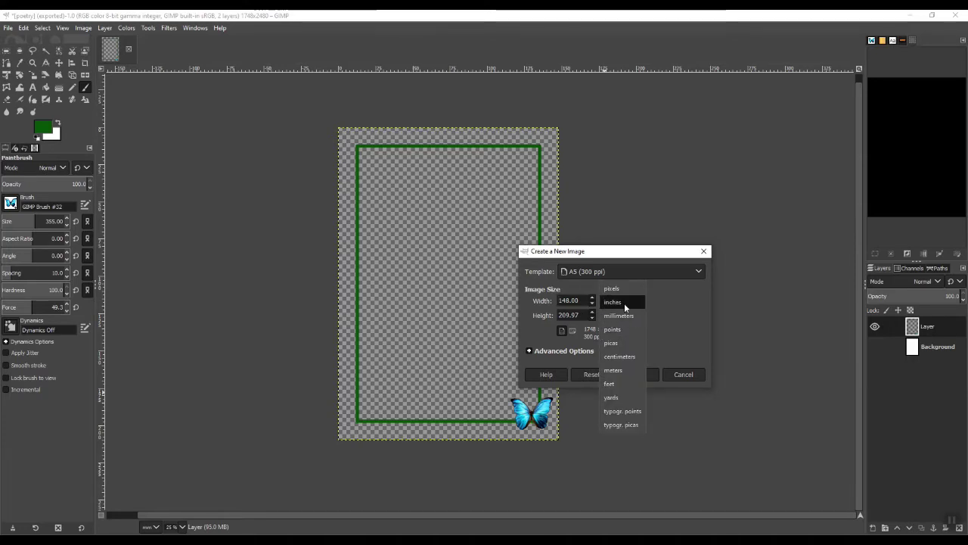
pyautogui.click(612, 302)
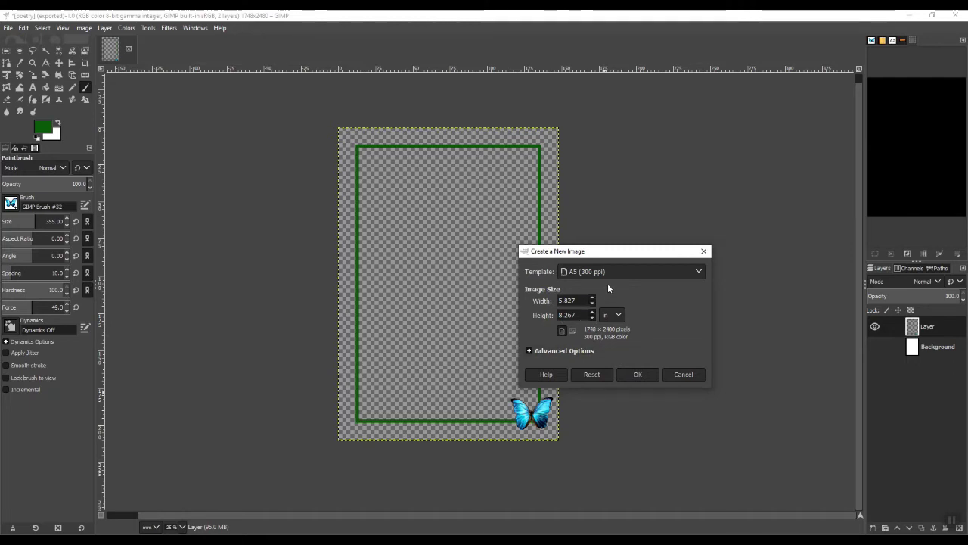
pyautogui.click(635, 377)
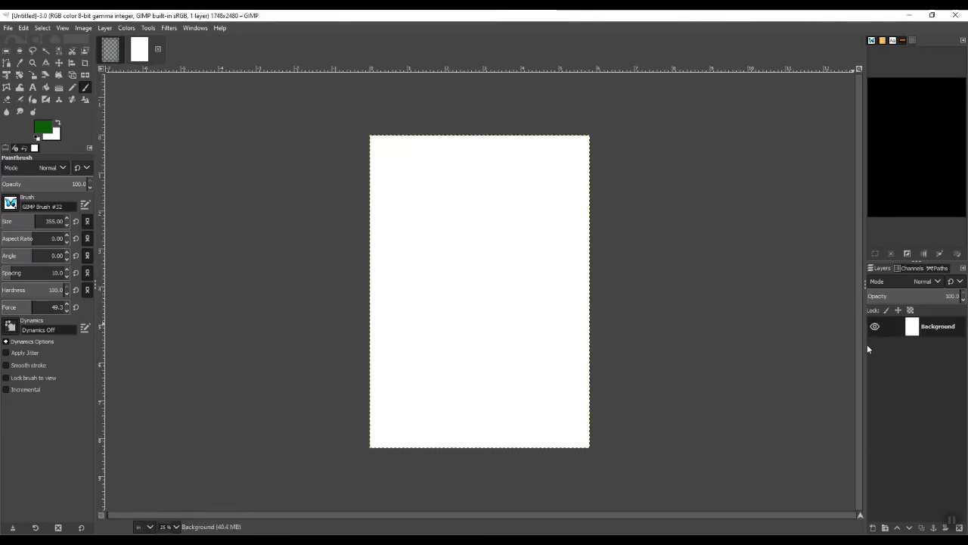
# Widen the layers area and add a transparent 1748 × 2480 px layer named "border" to the new image
pyautogui.moveTo(865, 343); pyautogui.dragTo(825, 340)
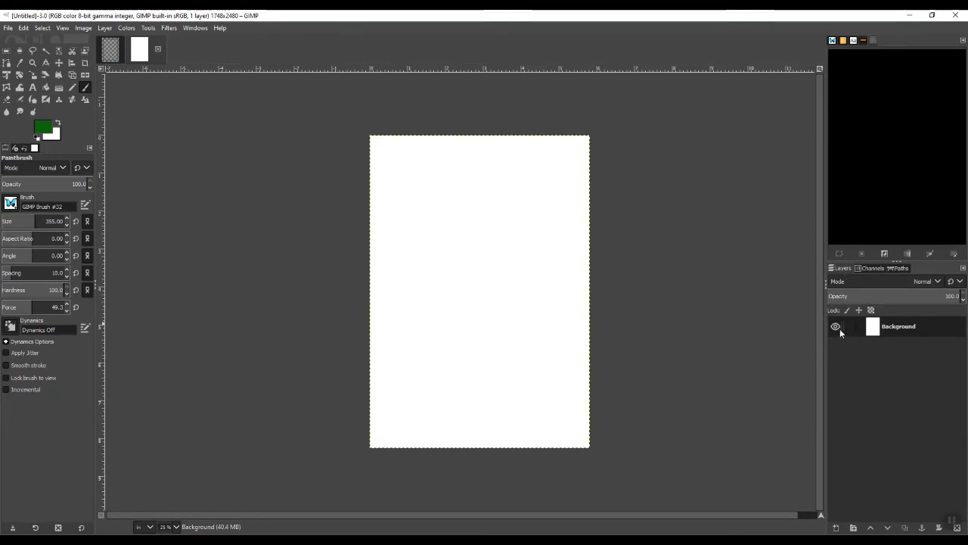
pyautogui.click(835, 528)
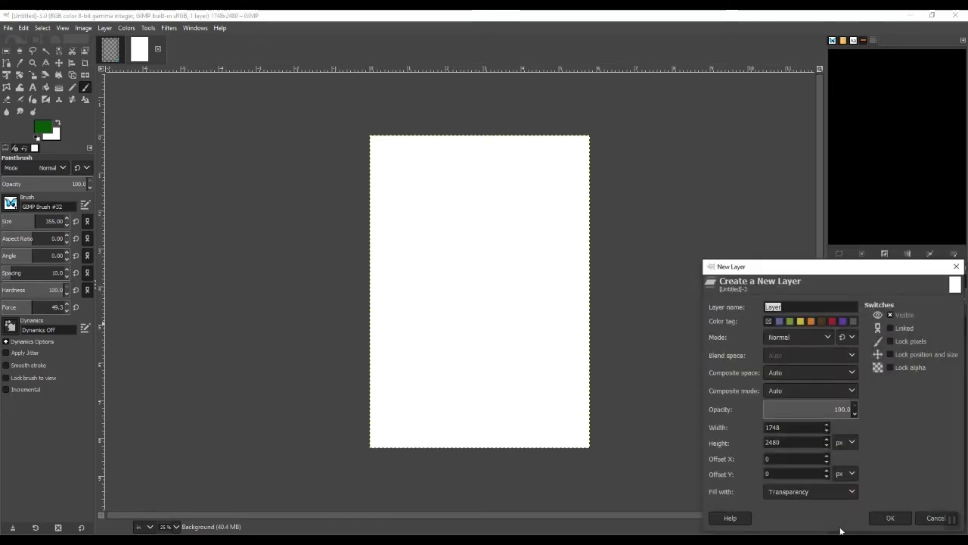
pyautogui.click(936, 517)
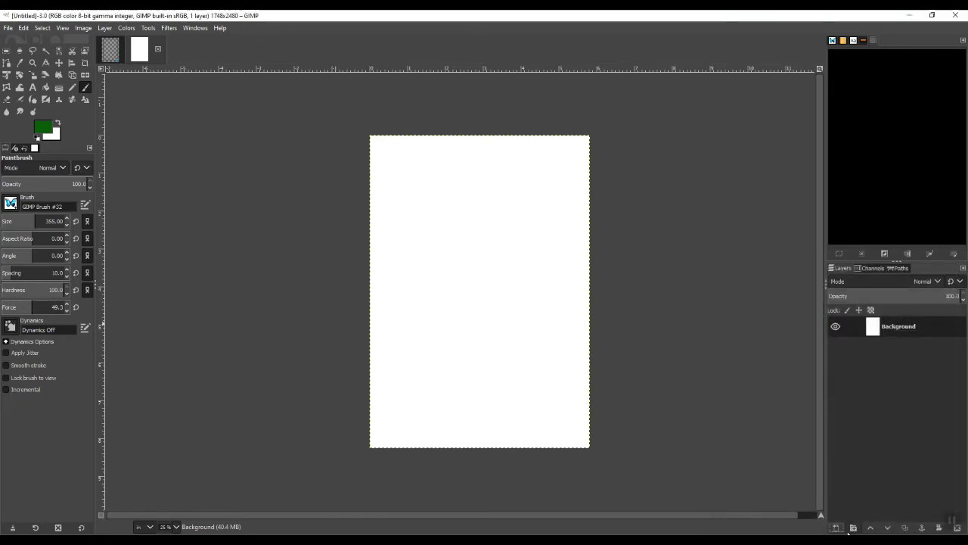
pyautogui.click(837, 529)
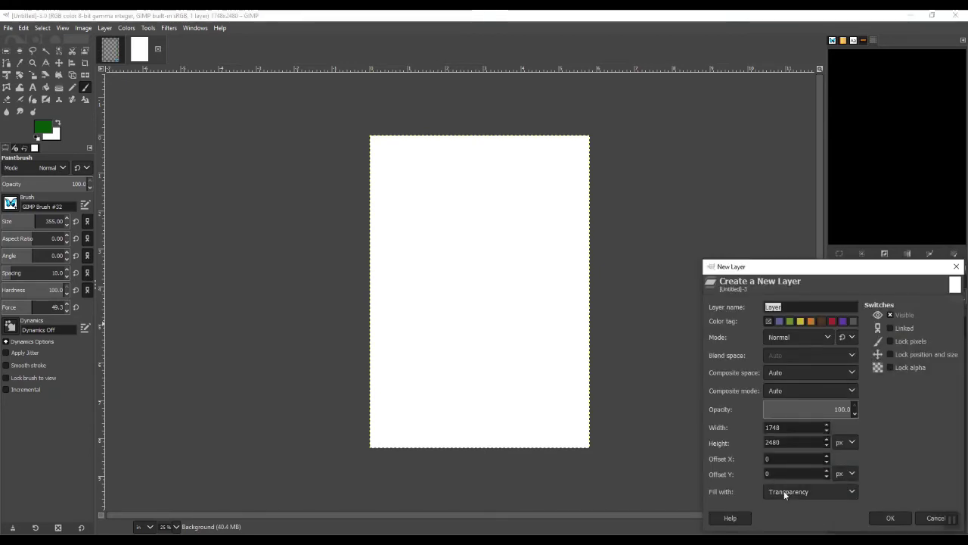
pyautogui.click(785, 493)
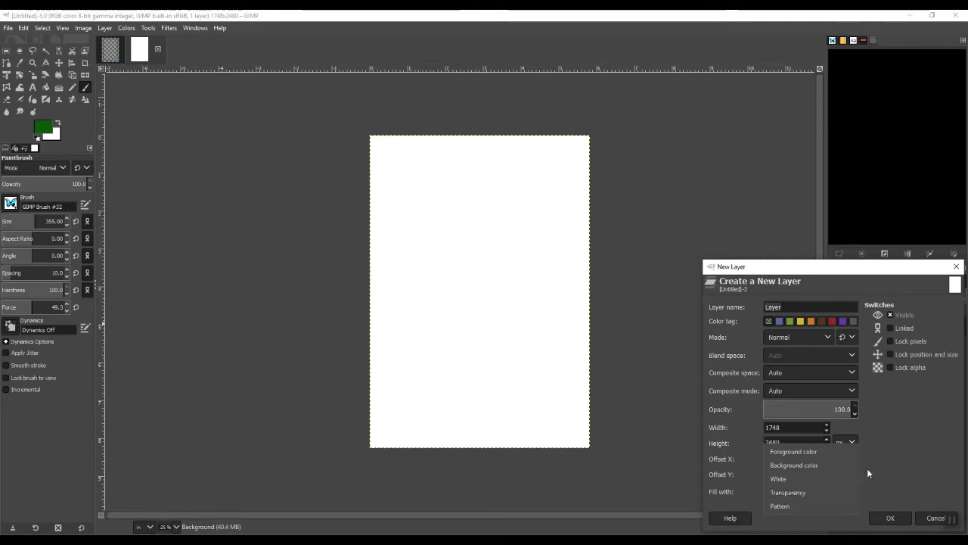
pyautogui.click(894, 459)
pyautogui.click(805, 308)
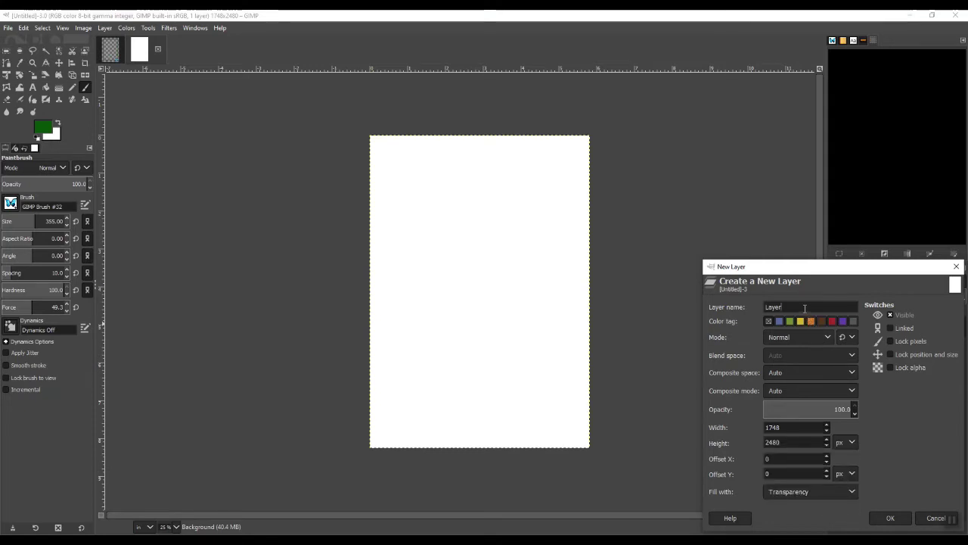
pyautogui.doubleClick(804, 308)
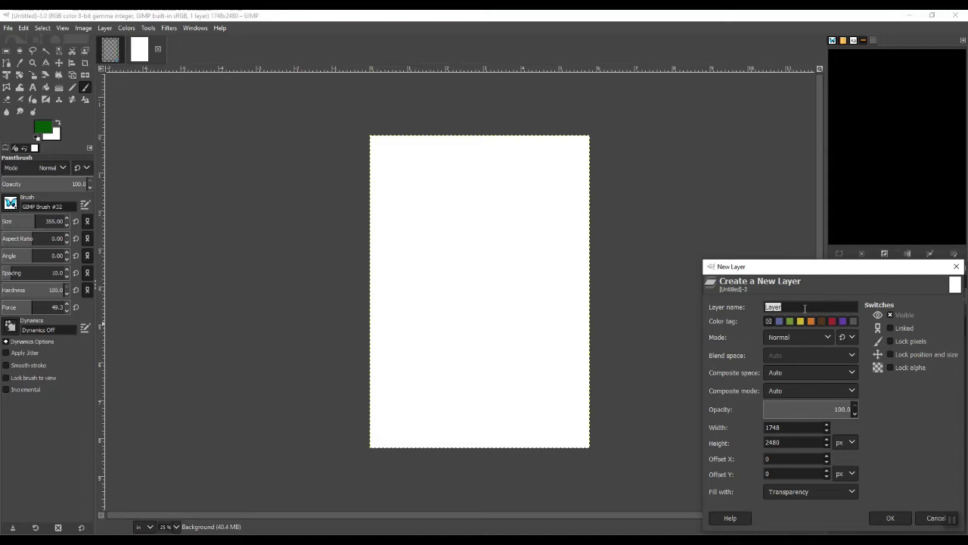
pyautogui.write('border')
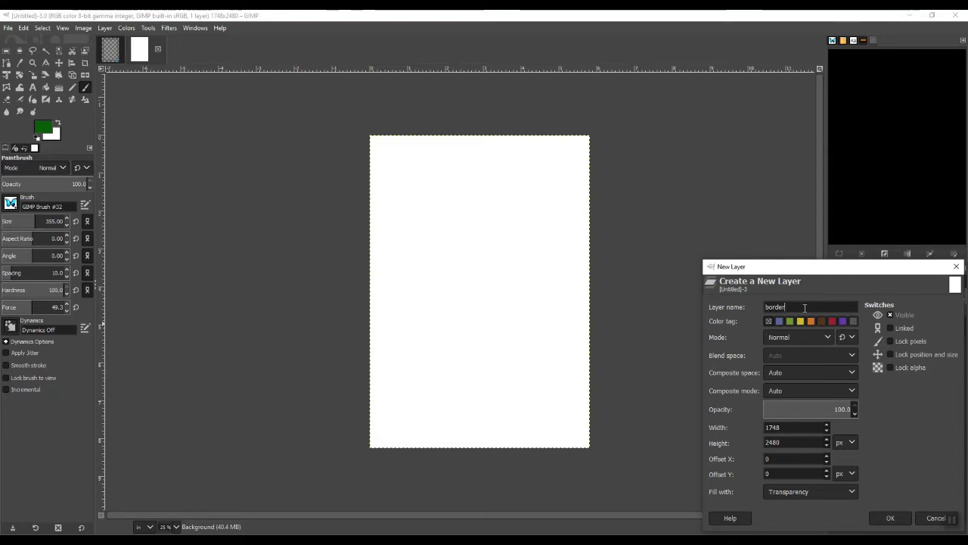
pyautogui.click(894, 519)
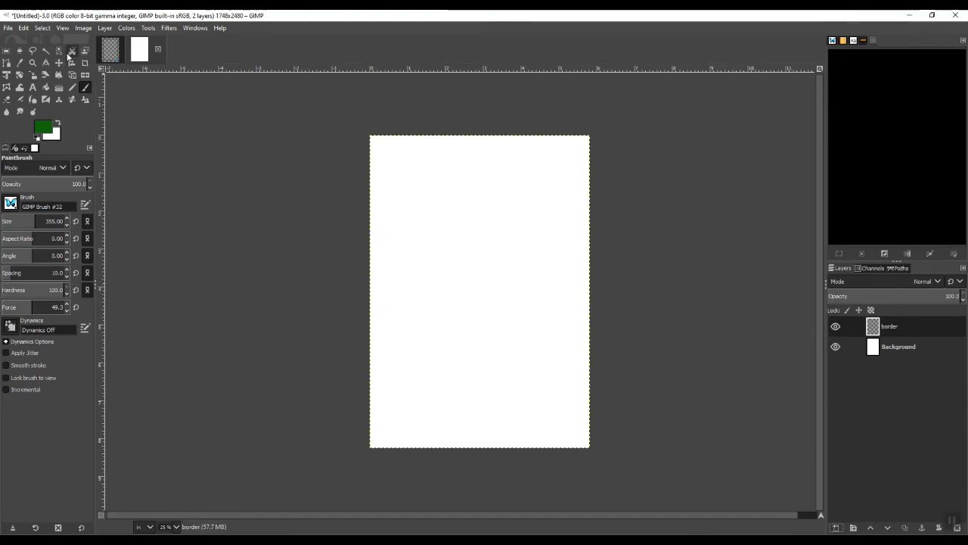
# Select the whole canvas on the border layer and shrink the selection by 0.5 in
pyautogui.click(42, 29)
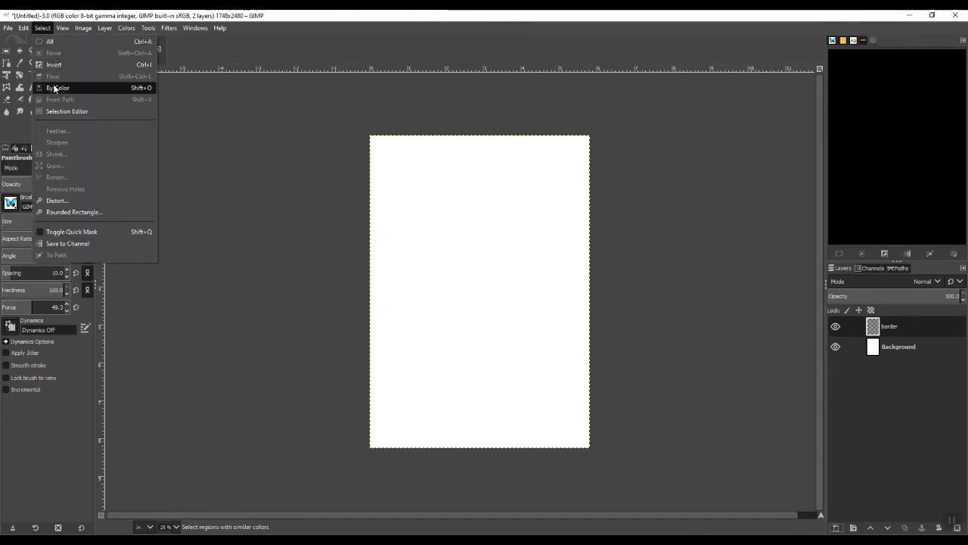
pyautogui.click(50, 41)
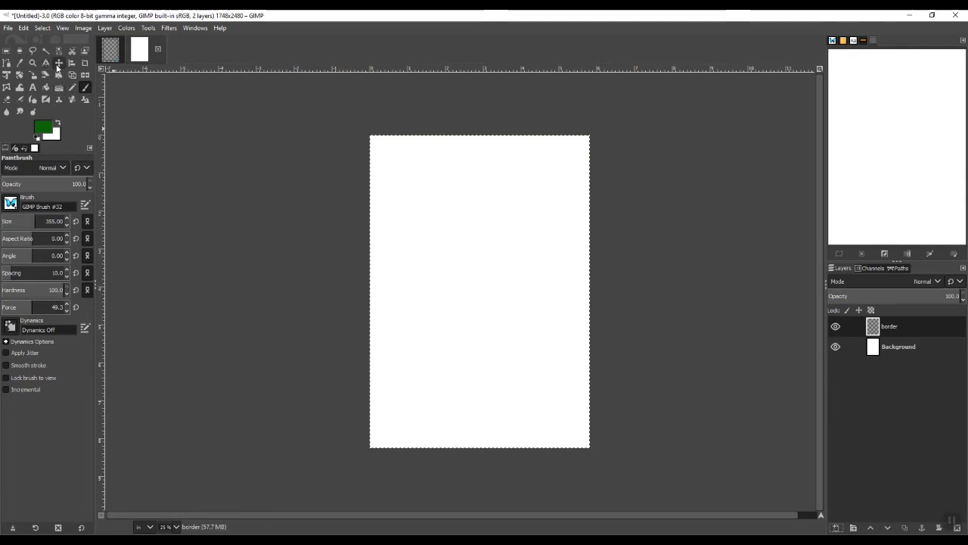
pyautogui.click(59, 63)
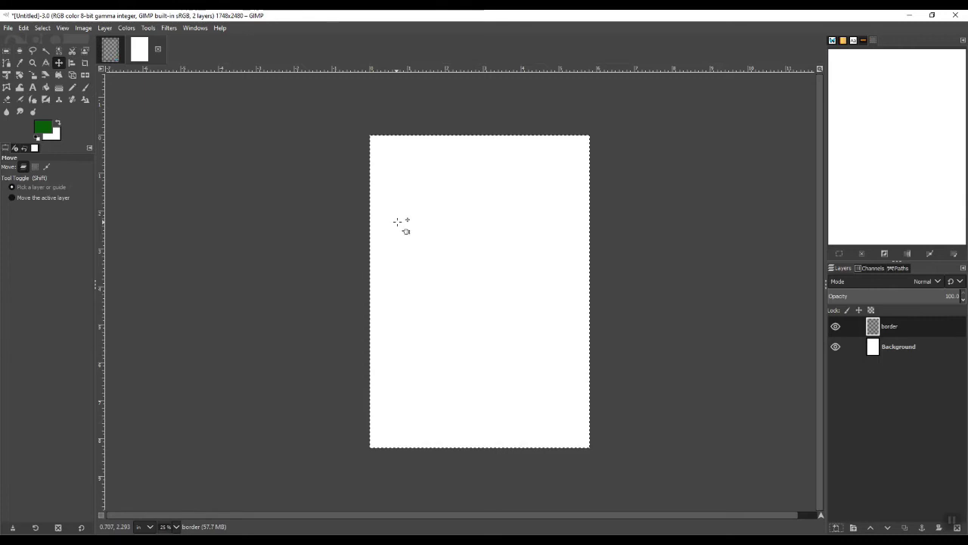
pyautogui.click(43, 30)
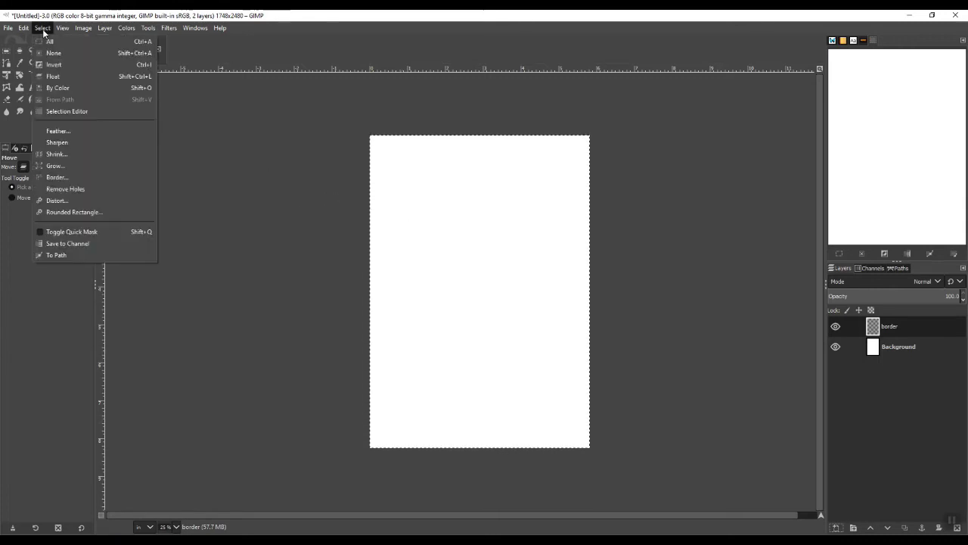
pyautogui.click(56, 154)
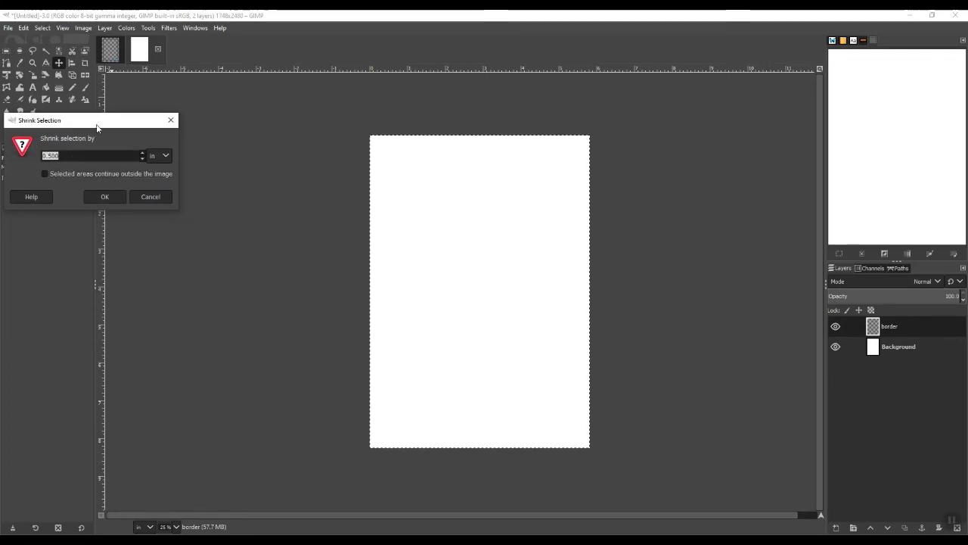
pyautogui.moveTo(97, 127); pyautogui.dragTo(214, 154)
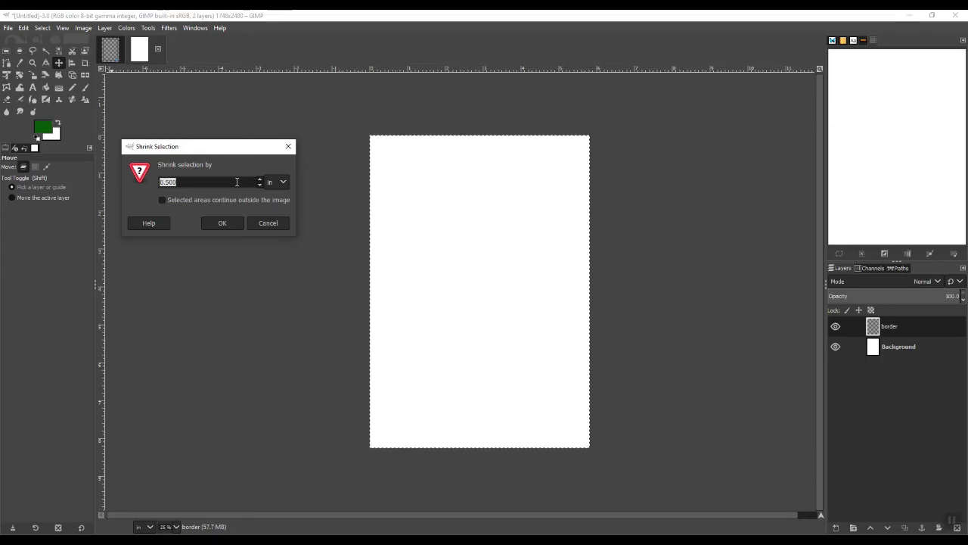
pyautogui.click(228, 225)
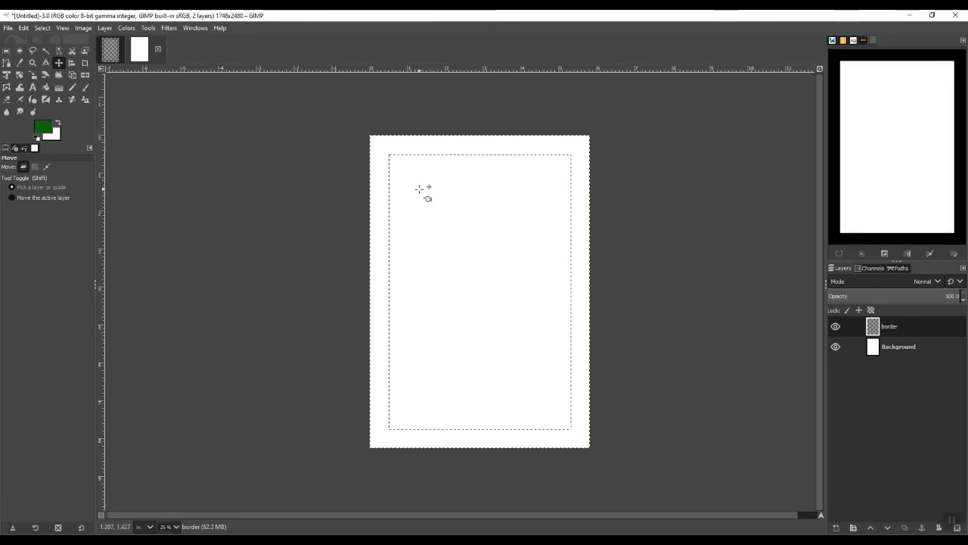
# Replace the shrunken selection with its border at a width of 2 px, using the Smooth border style
pyautogui.click(40, 30)
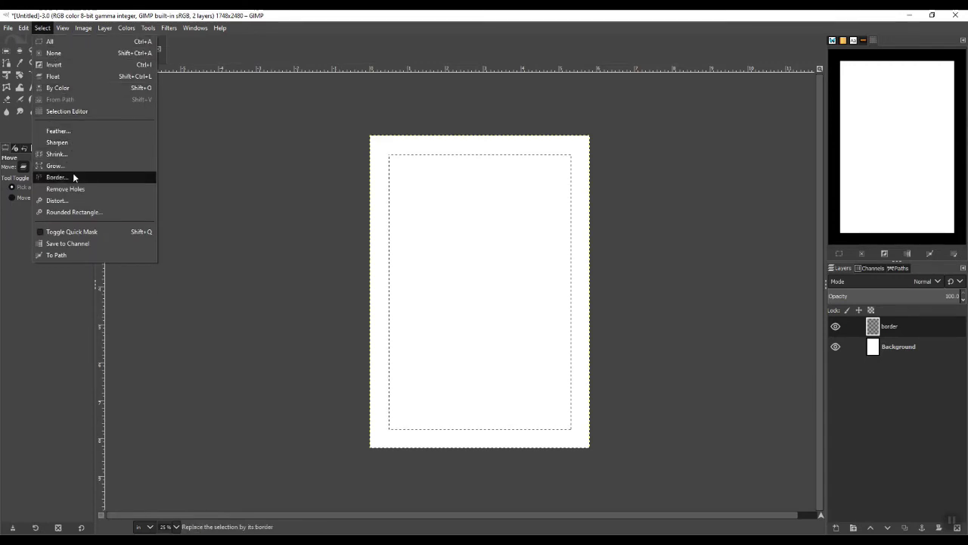
pyautogui.click(73, 174)
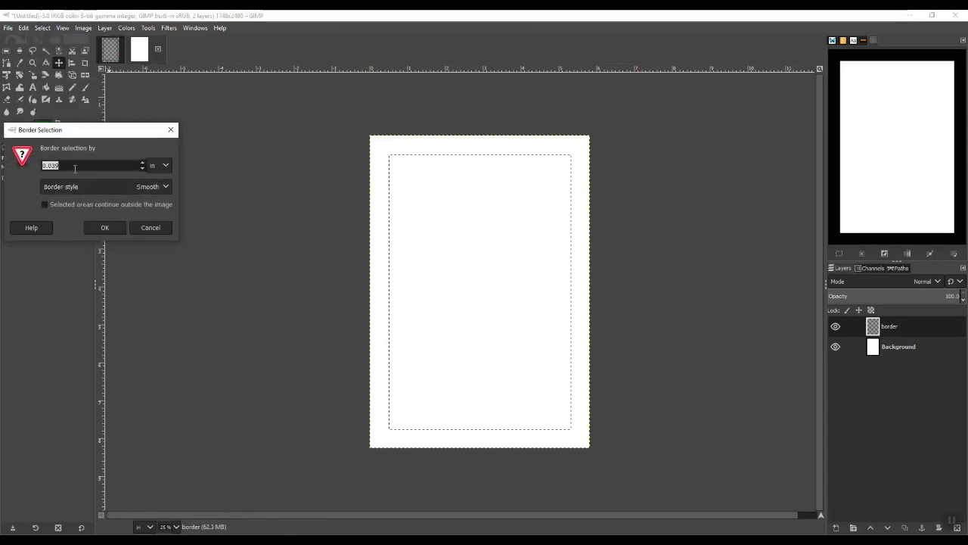
pyautogui.click(156, 168)
pyautogui.click(173, 155)
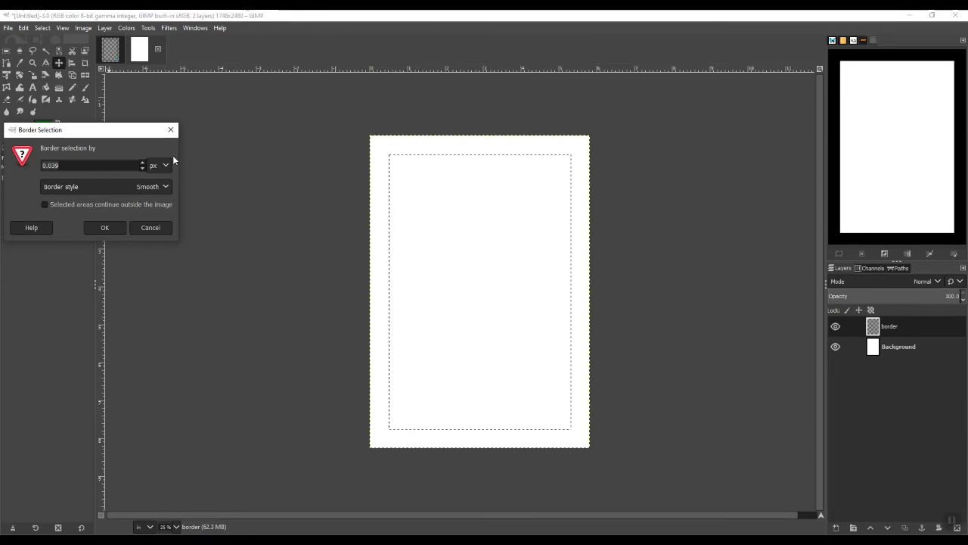
pyautogui.doubleClick(45, 165)
pyautogui.write('2')
pyautogui.click(118, 227)
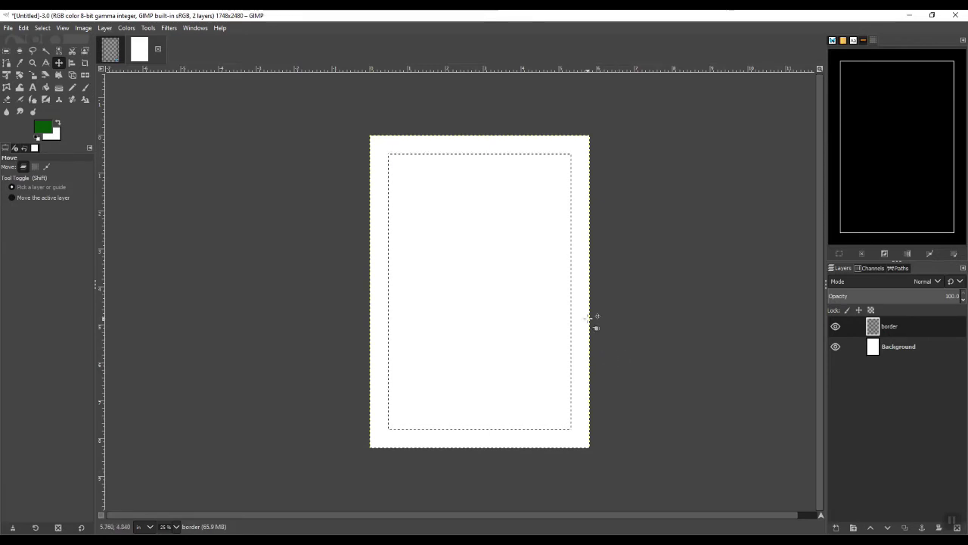
# Bucket-fill the thin border selection on the border layer with the orange foreground color ea8000
pyautogui.press('ctrl')
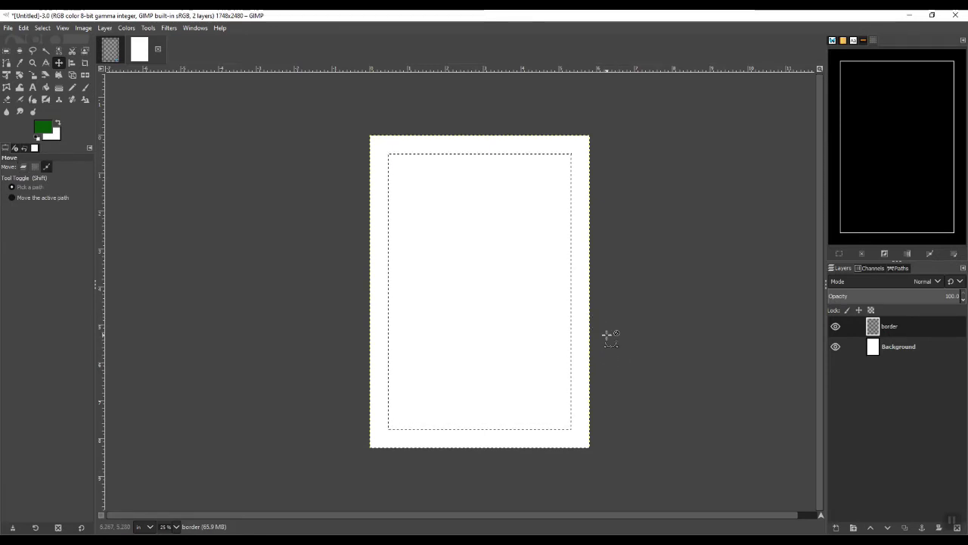
pyautogui.scroll(2, 602, 341)
pyautogui.scroll(3, 601, 341)
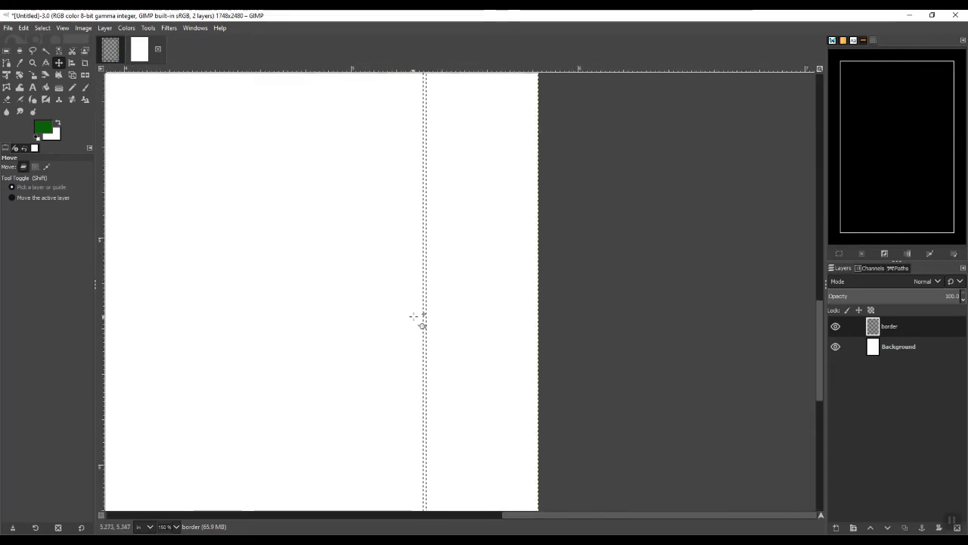
pyautogui.click(46, 89)
pyautogui.click(44, 132)
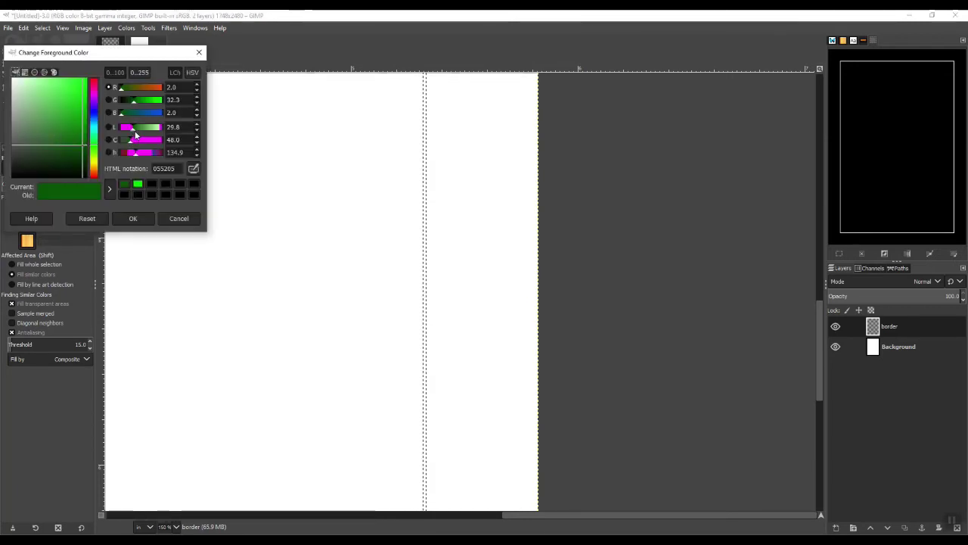
pyautogui.moveTo(142, 144); pyautogui.dragTo(154, 142)
pyautogui.moveTo(94, 174); pyautogui.dragTo(97, 169)
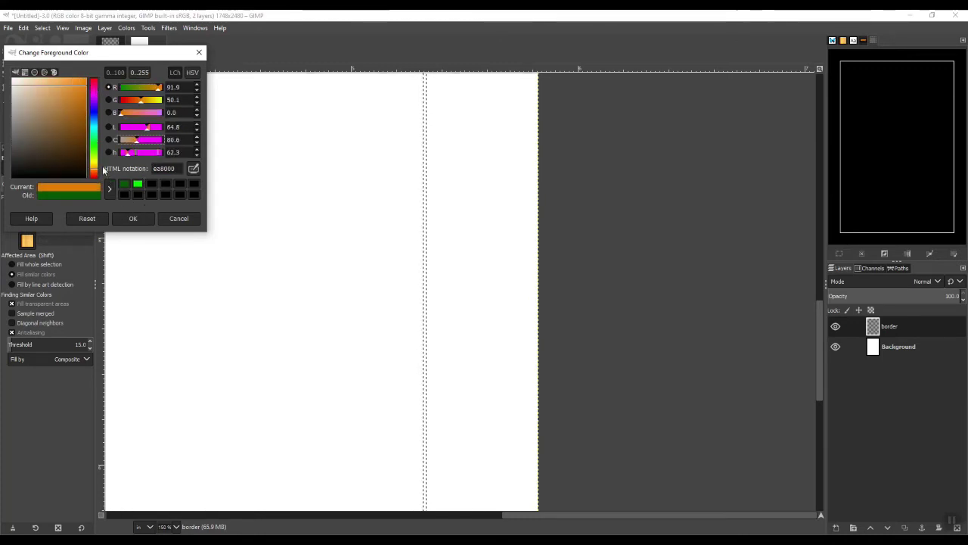
pyautogui.click(140, 217)
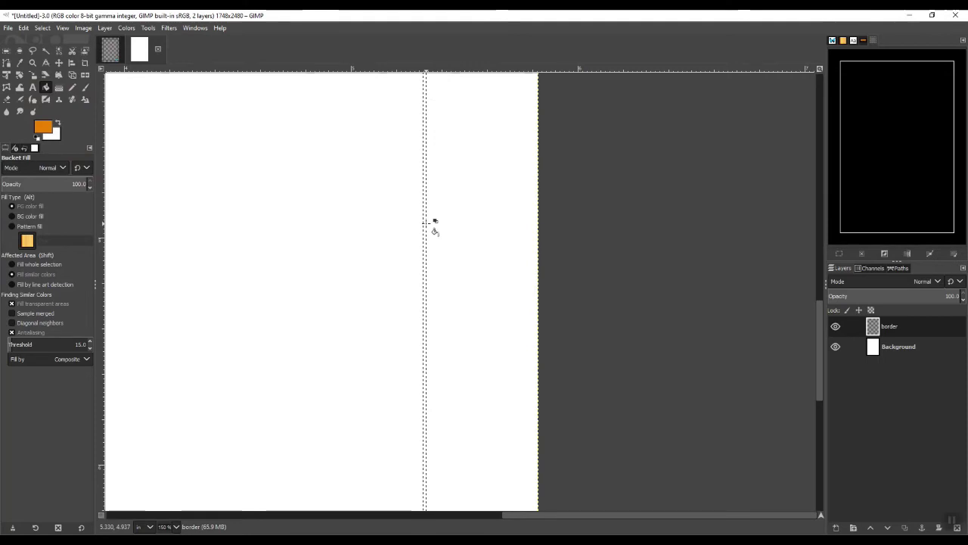
pyautogui.click(424, 221)
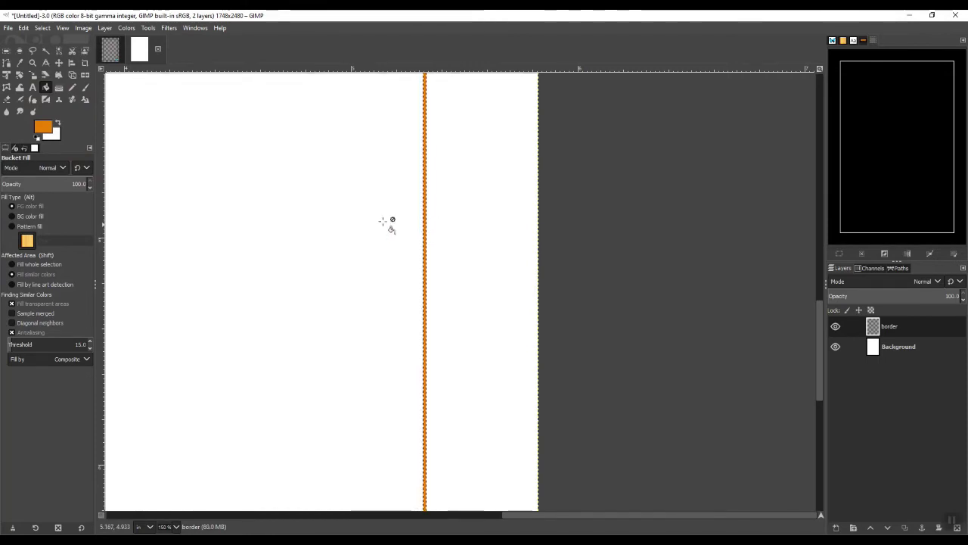
# Check the orange frame around the page and clear the selection
pyautogui.scroll(-2, 281, 176)
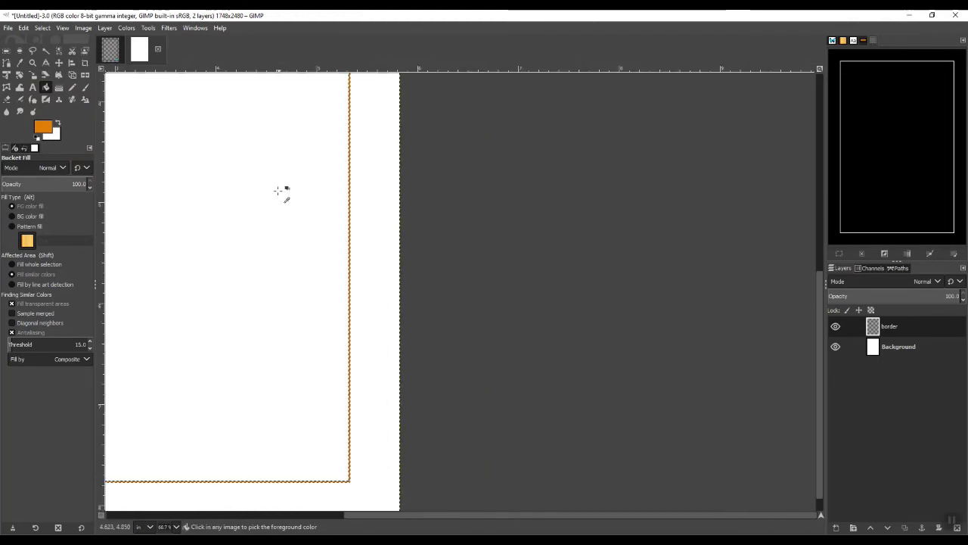
pyautogui.scroll(-1, 163, 219)
pyautogui.moveTo(373, 514); pyautogui.dragTo(246, 512)
pyautogui.scroll(6, 415, 308)
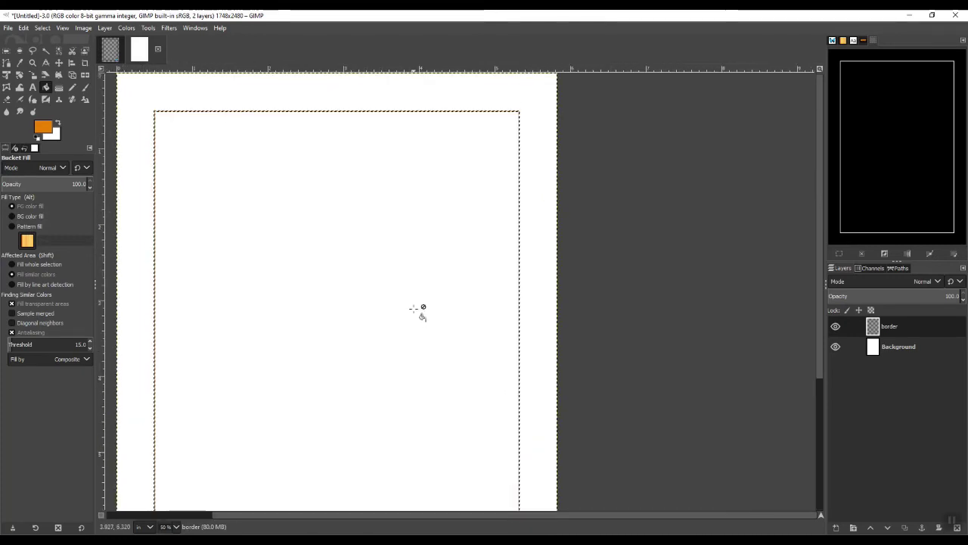
pyautogui.click(43, 31)
pyautogui.click(50, 40)
pyautogui.click(315, 221)
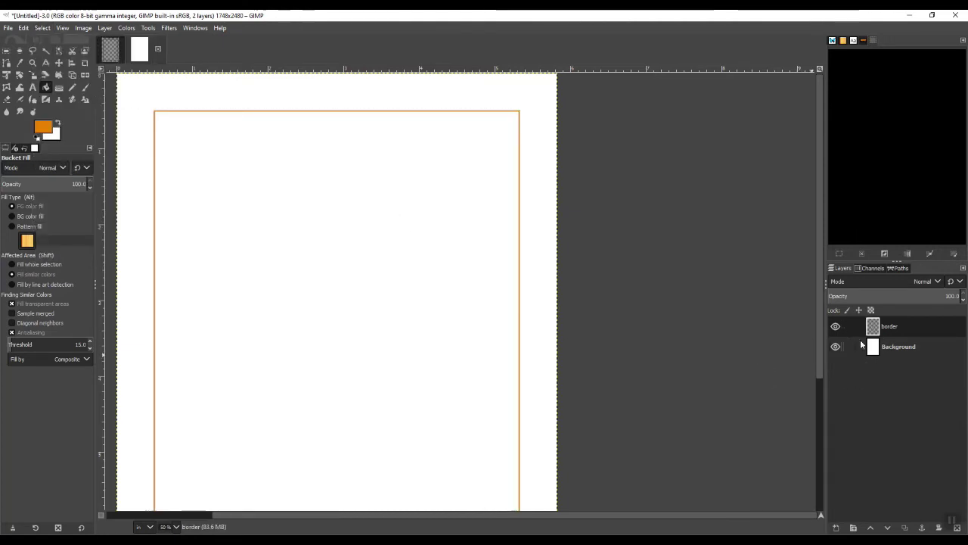
# Hide the Background layer to check the border layer's frame on transparency, and show the Background again
pyautogui.click(887, 328)
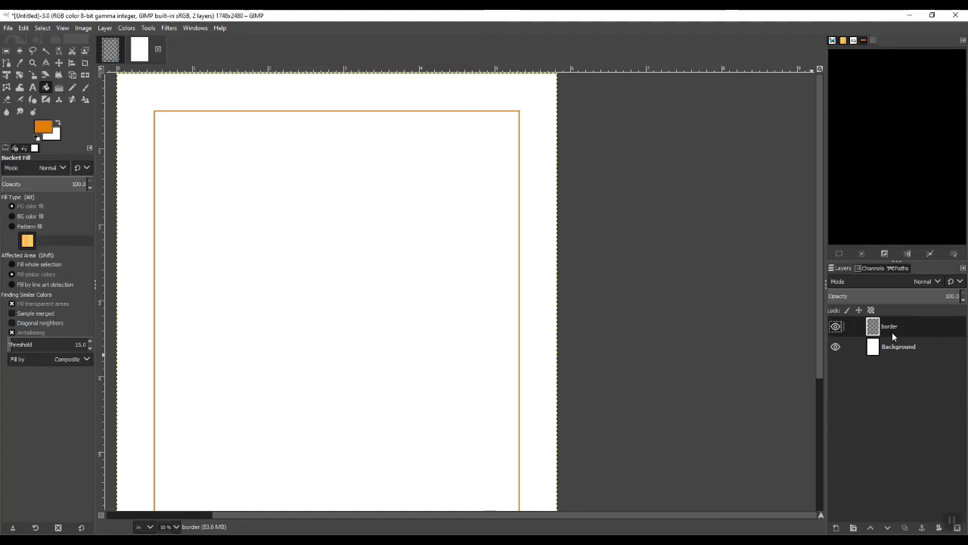
pyautogui.click(836, 346)
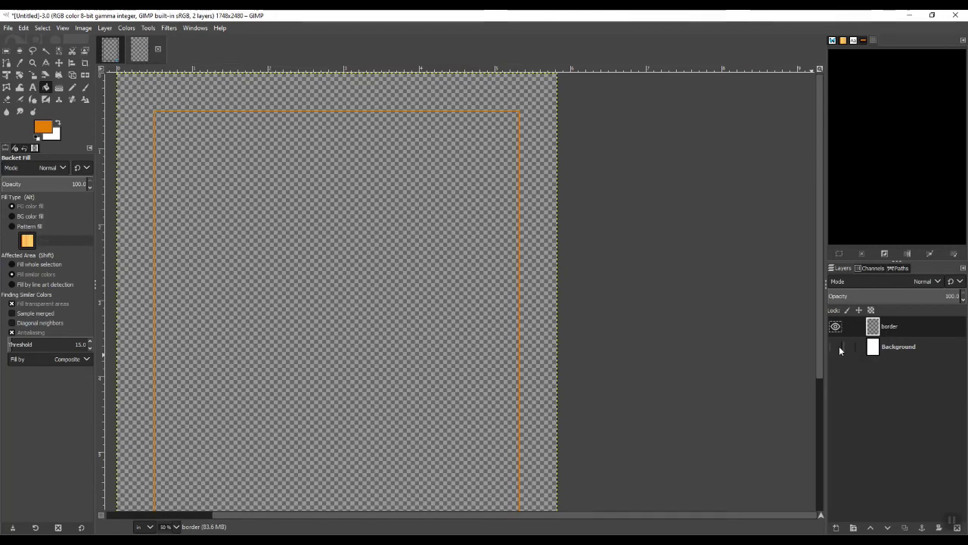
pyautogui.click(839, 346)
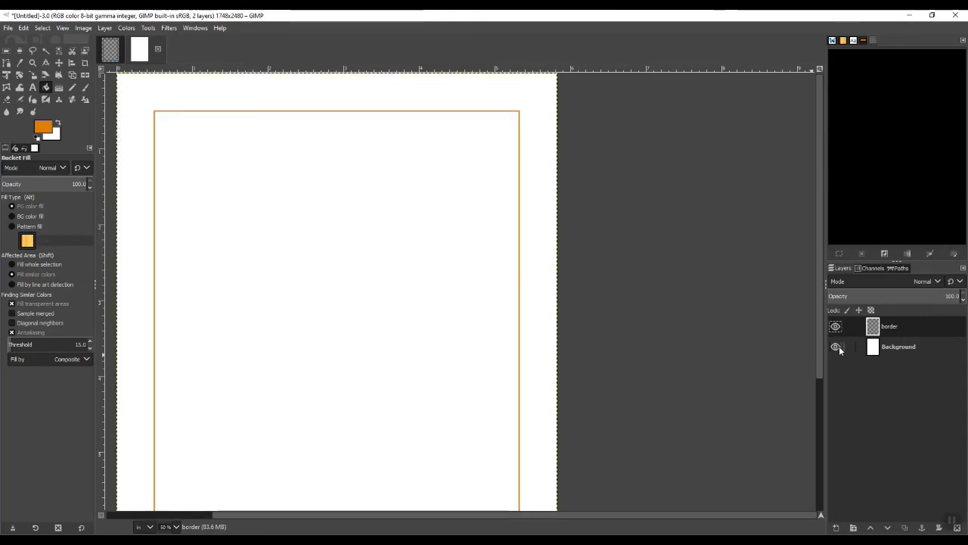
# Stamp an orange butterfly on the frame's bottom-right corner with the Paintbrush, using GIMP Brush #35 at size 244
pyautogui.moveTo(819, 355); pyautogui.dragTo(817, 488)
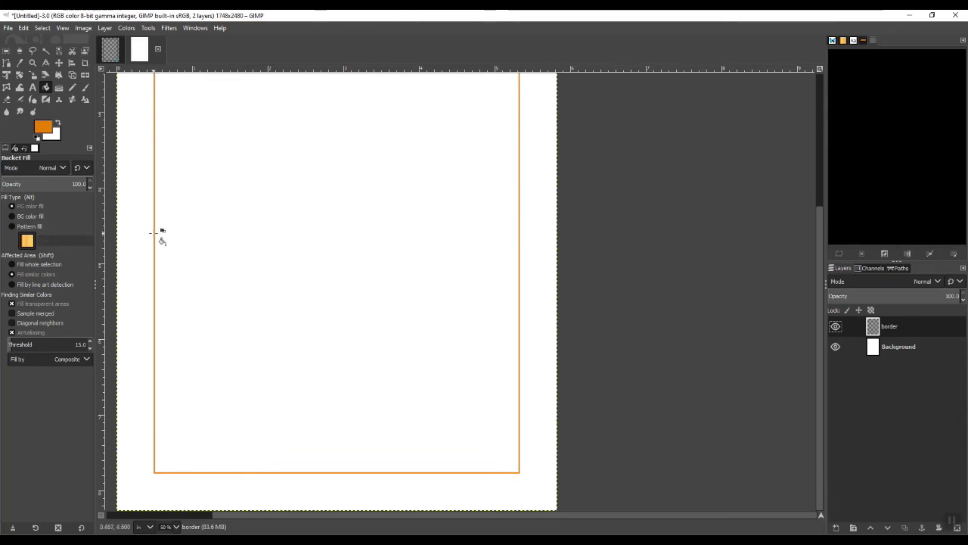
pyautogui.click(85, 87)
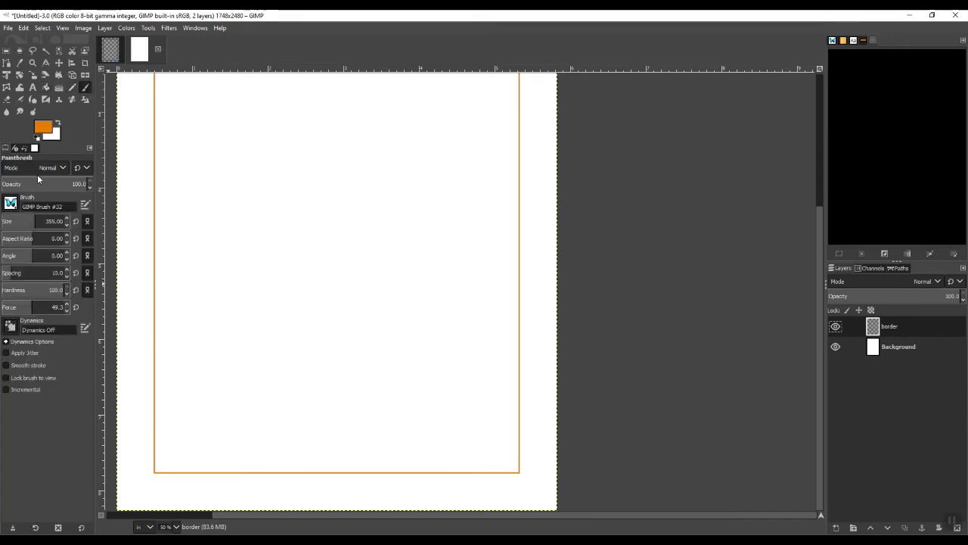
pyautogui.click(10, 203)
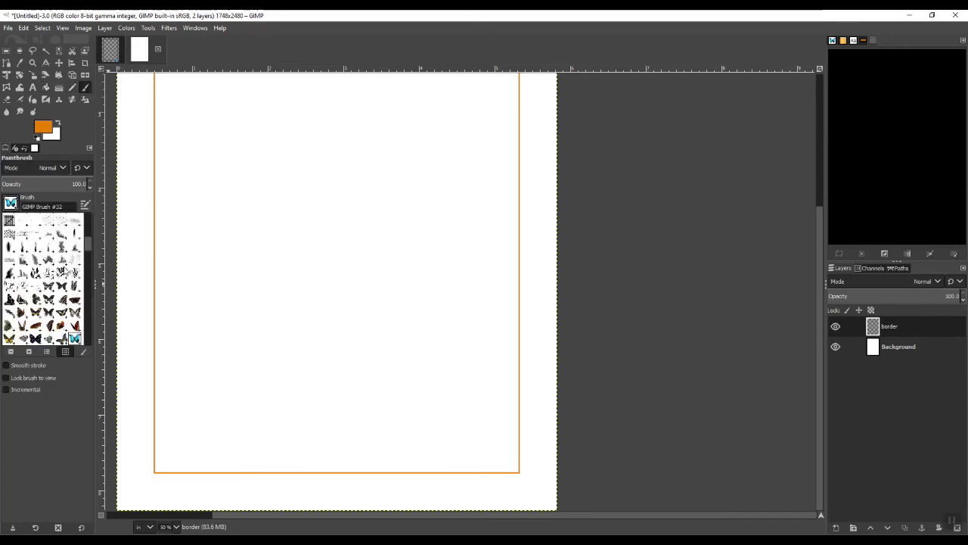
pyautogui.scroll(-5, 44, 280)
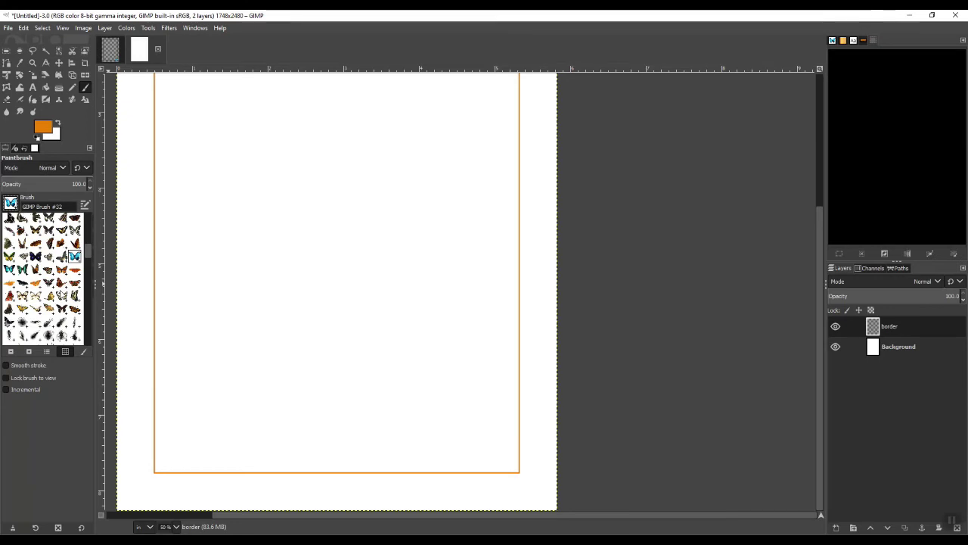
pyautogui.click(36, 273)
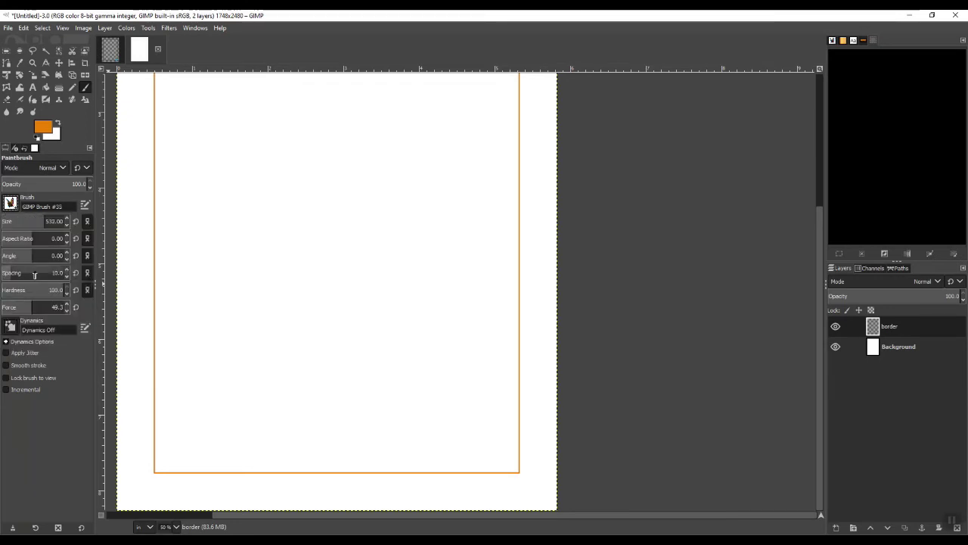
pyautogui.click(37, 223)
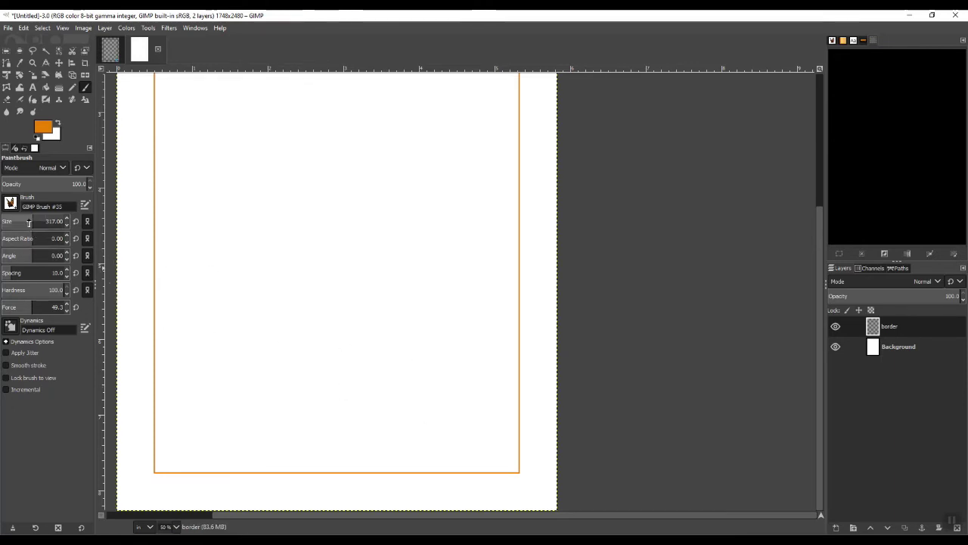
pyautogui.click(504, 457)
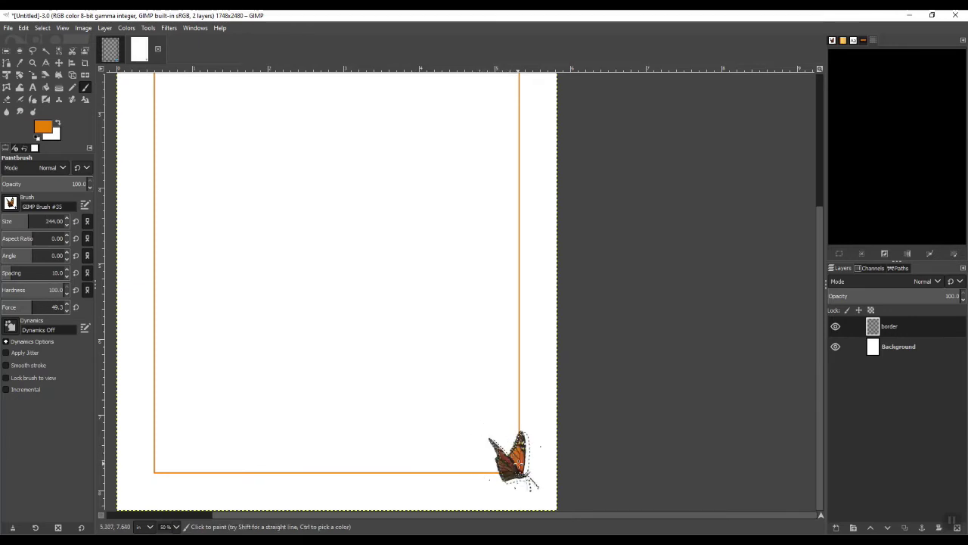
pyautogui.scroll(3, 553, 382)
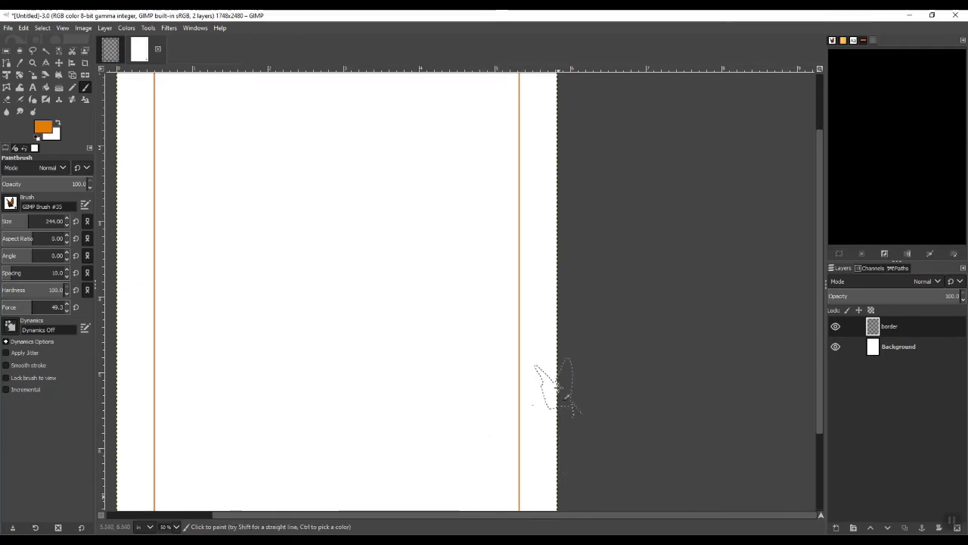
pyautogui.scroll(-1, 559, 380)
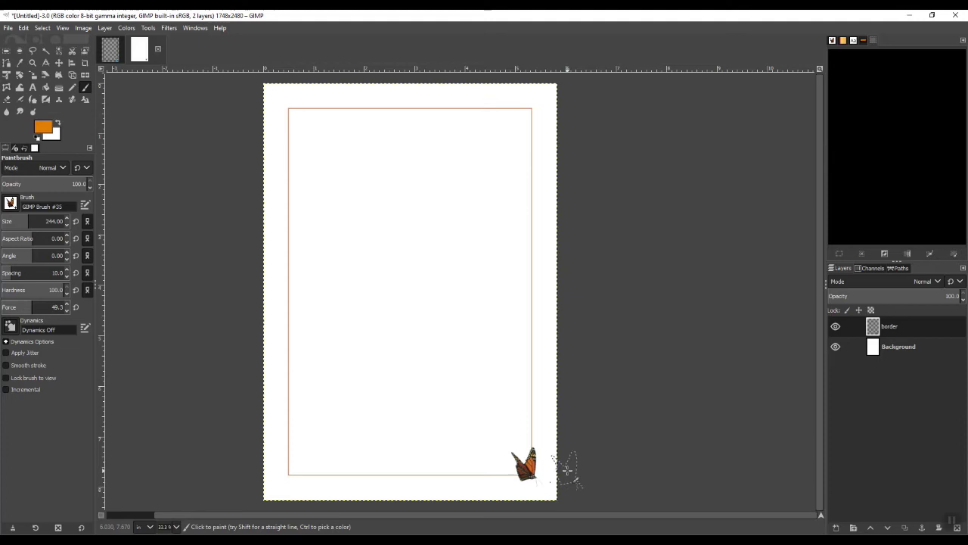
pyautogui.click(7, 28)
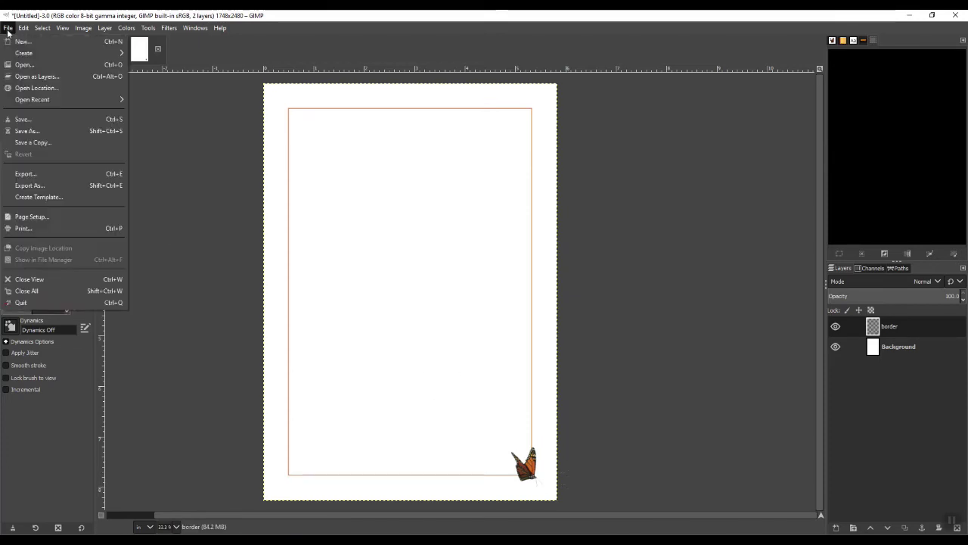
pyautogui.click(38, 186)
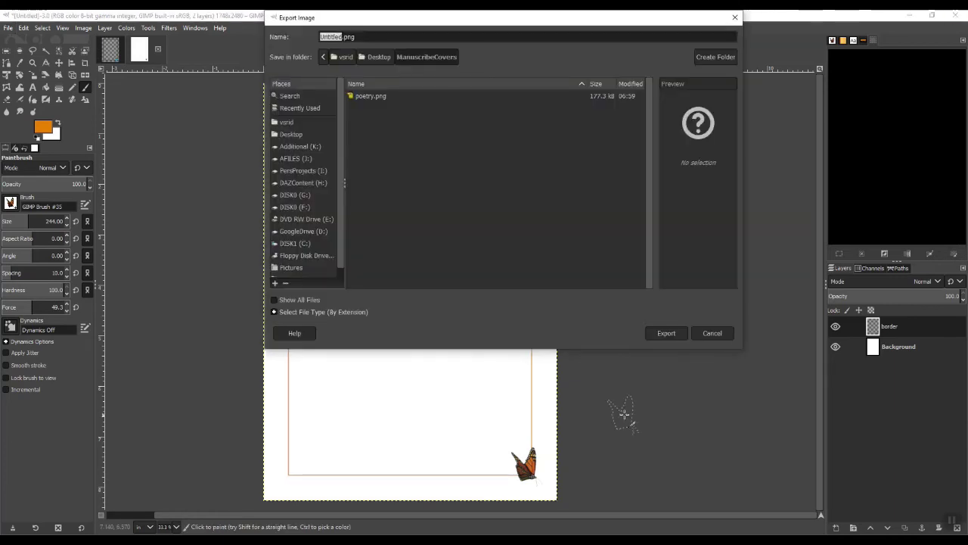
pyautogui.click(712, 332)
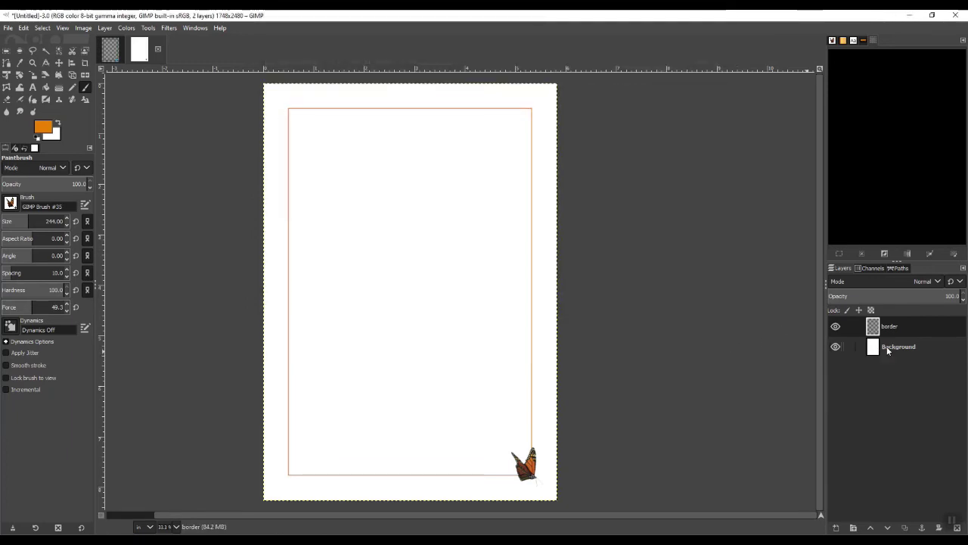
# Hide the Background layer and export the bordered image as poetry2.png to the ManuscribeCovers folder with the default PNG options
pyautogui.click(836, 346)
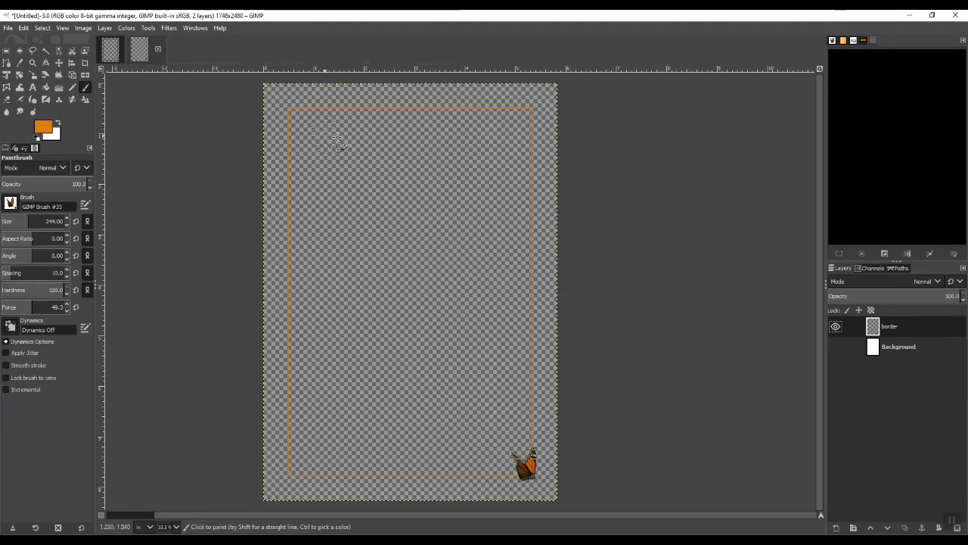
pyautogui.click(8, 28)
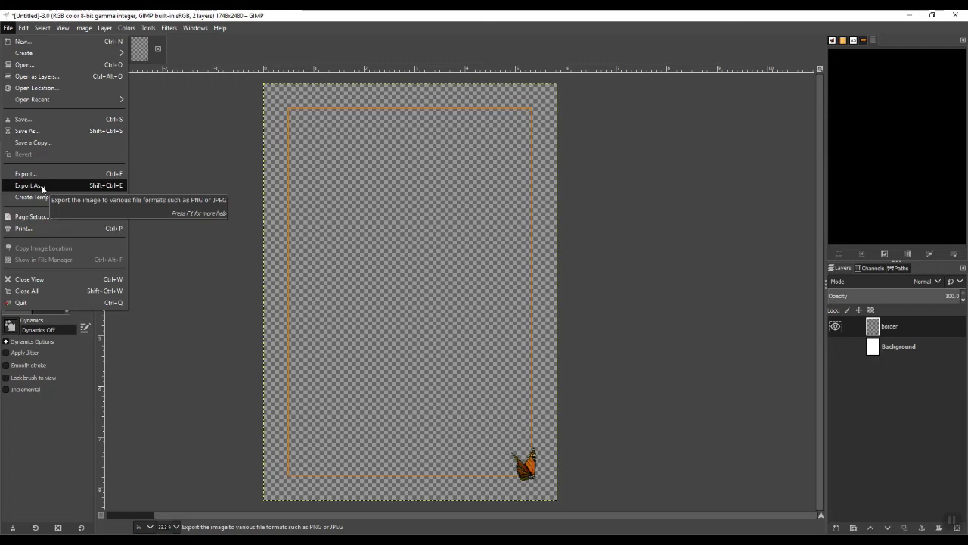
pyautogui.click(28, 185)
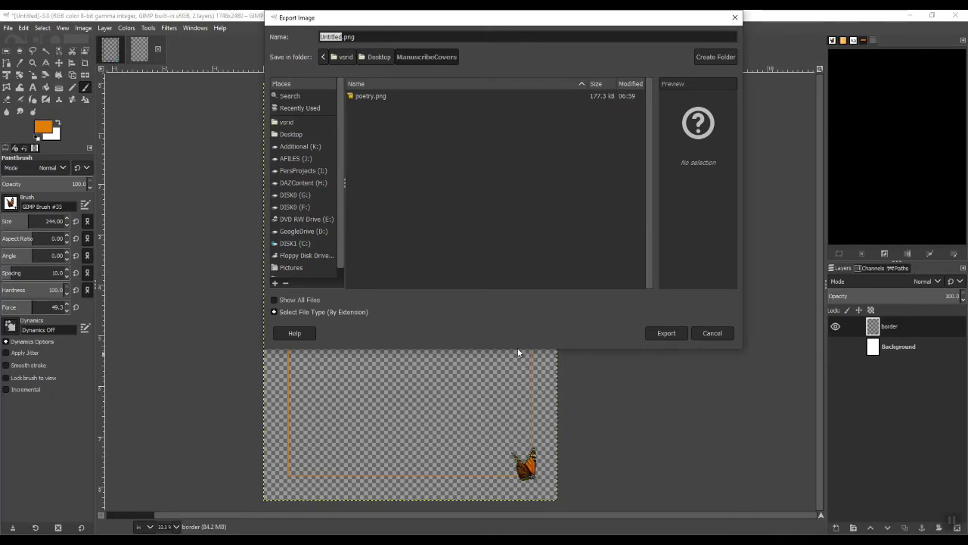
pyautogui.click(846, 542)
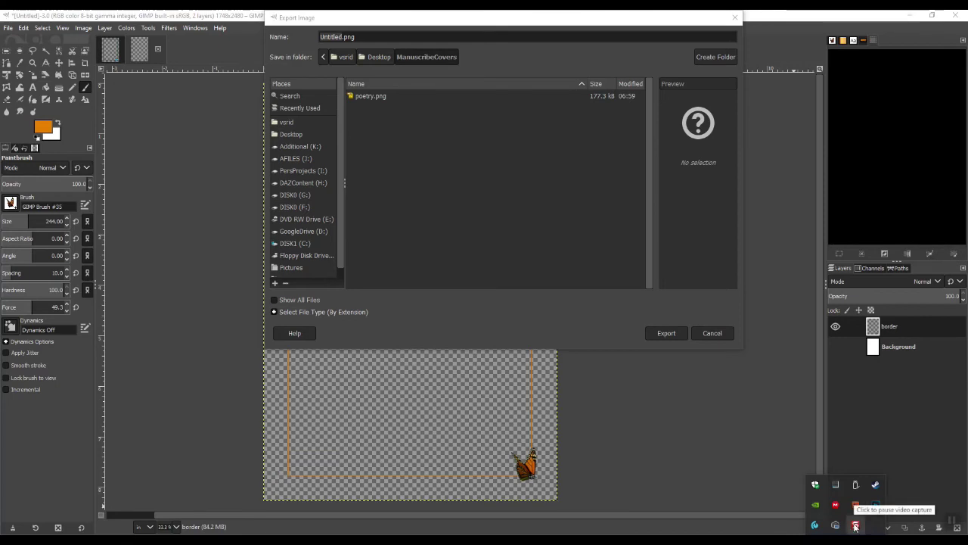
pyautogui.click(539, 236)
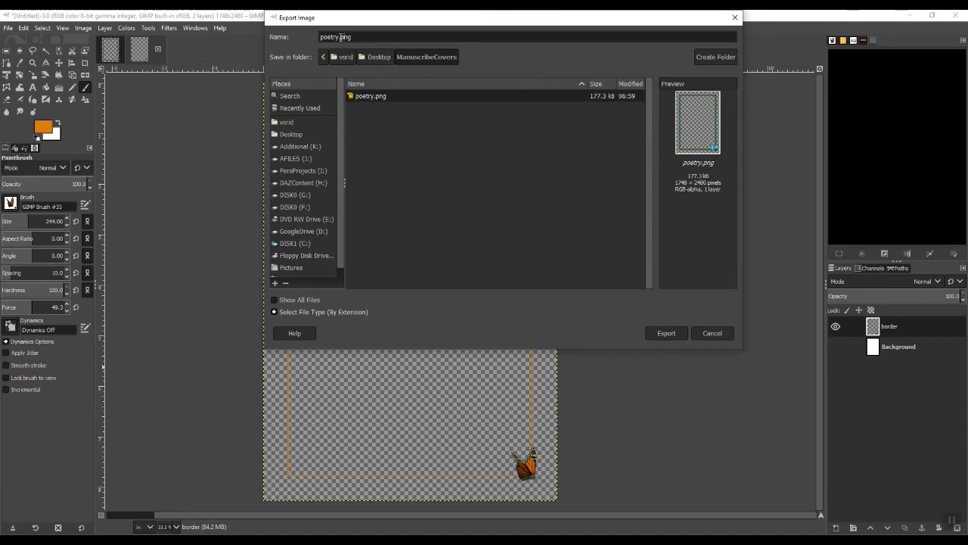
pyautogui.click(666, 334)
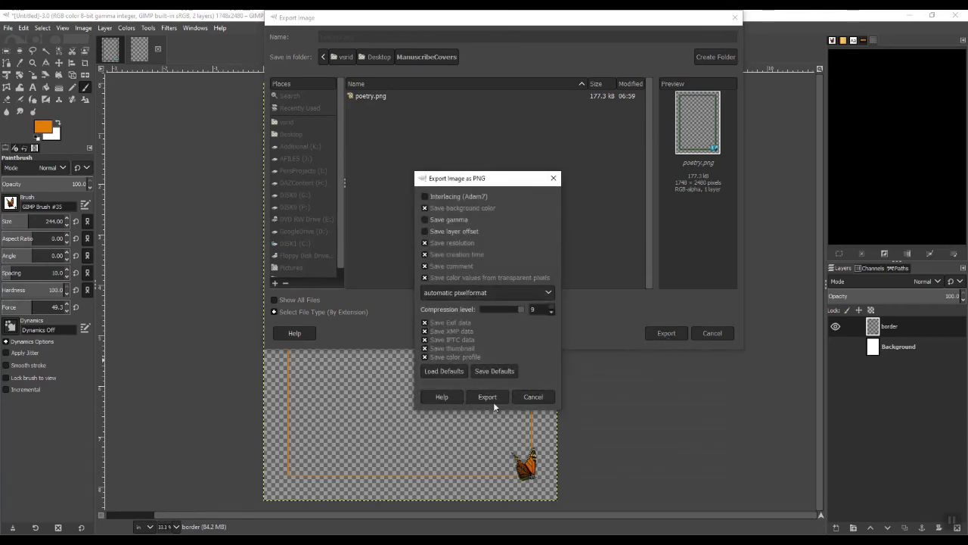
pyautogui.click(488, 397)
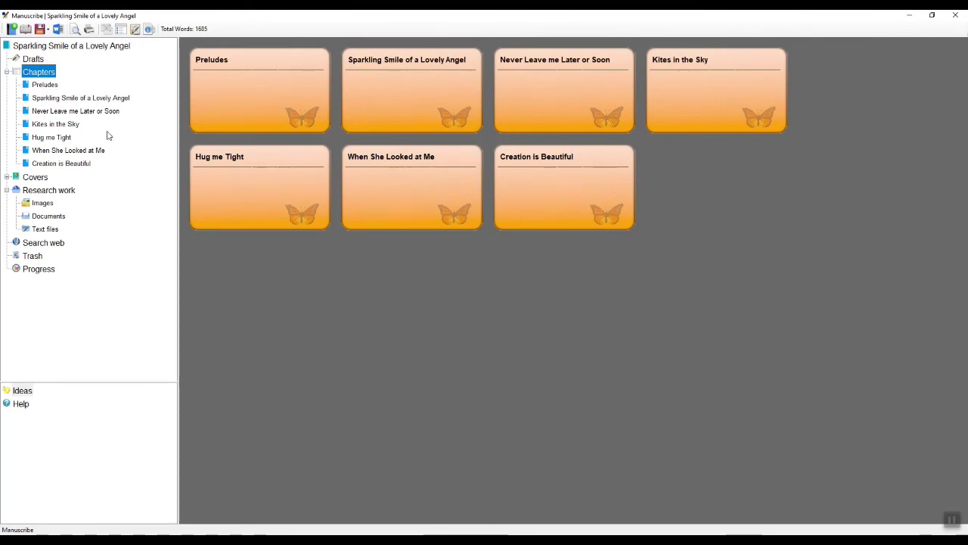
# Switch to Manuscribe and set poetry2.png from ManuscribeCovers as the book's left image in the print settings
pyautogui.click(54, 47)
pyautogui.click(134, 32)
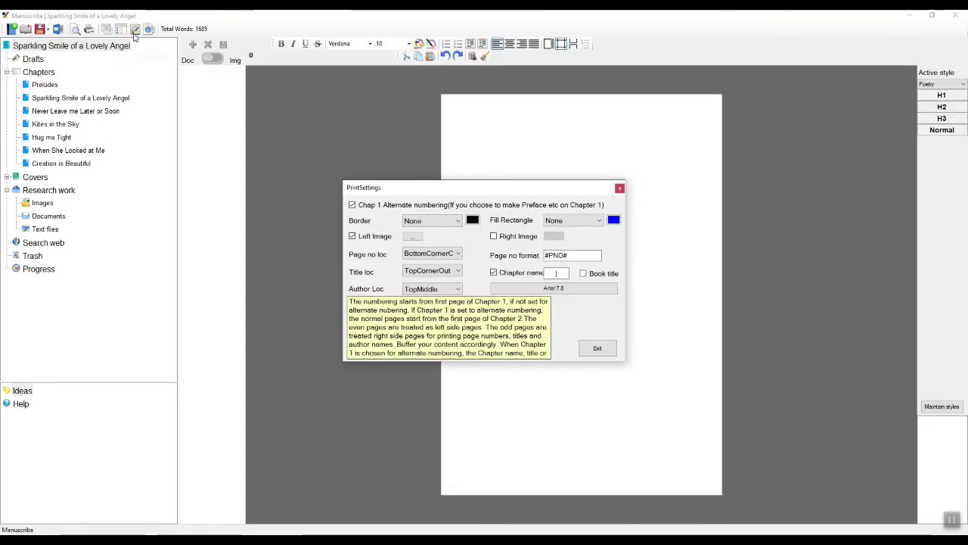
pyautogui.moveTo(436, 191); pyautogui.dragTo(394, 182)
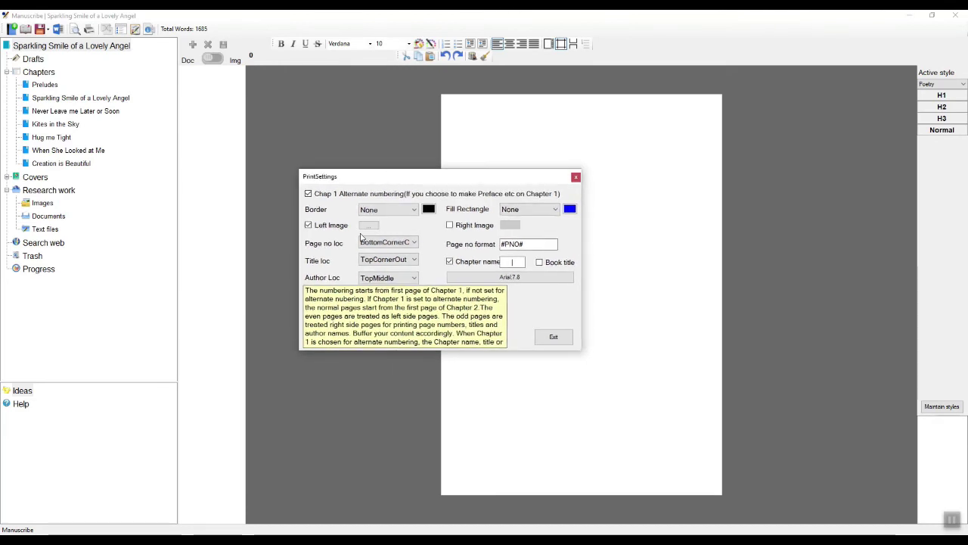
pyautogui.click(369, 225)
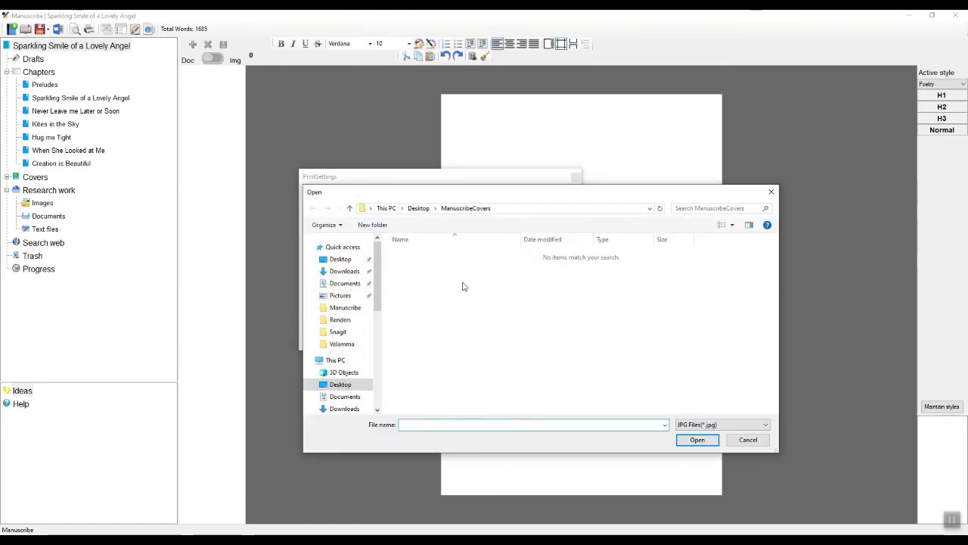
pyautogui.click(678, 428)
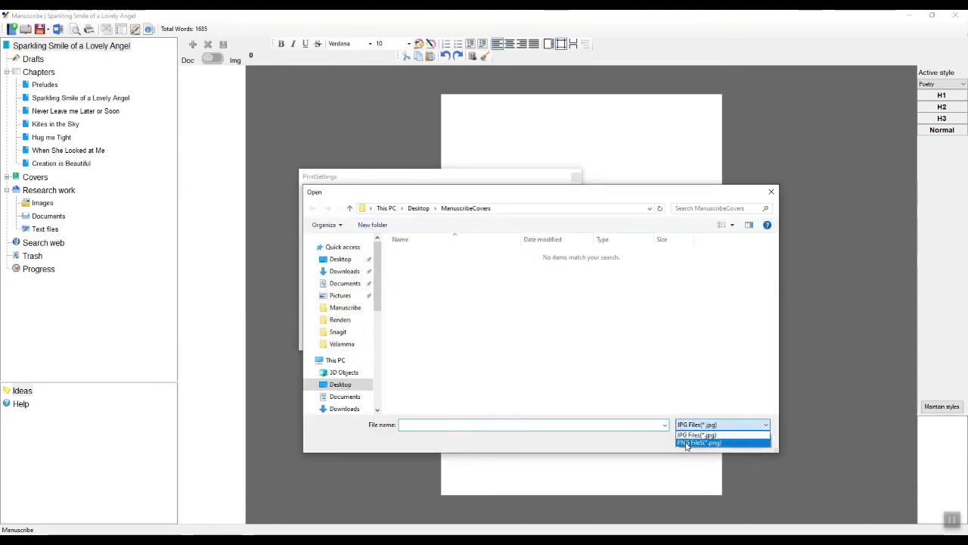
pyautogui.click(700, 439)
pyautogui.click(407, 271)
pyautogui.doubleClick(407, 270)
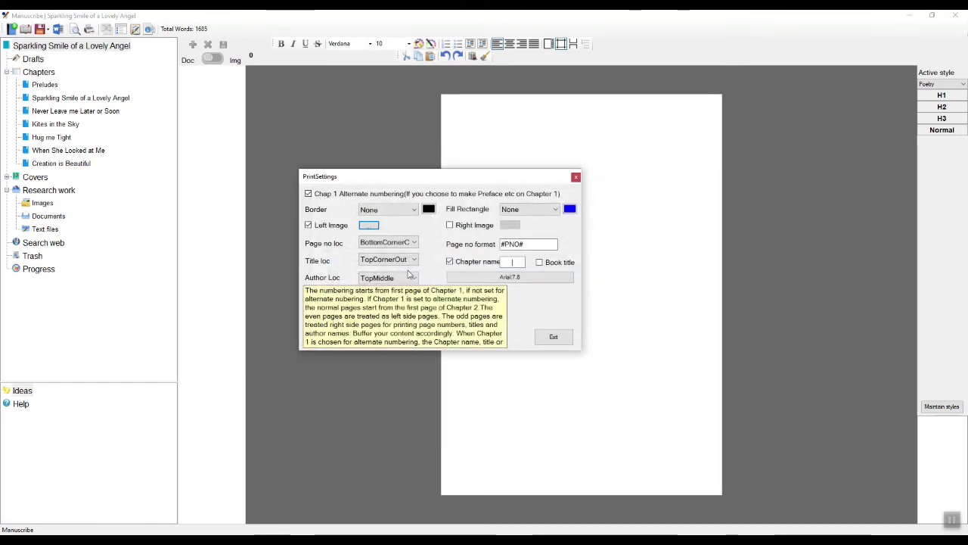
pyautogui.click(552, 338)
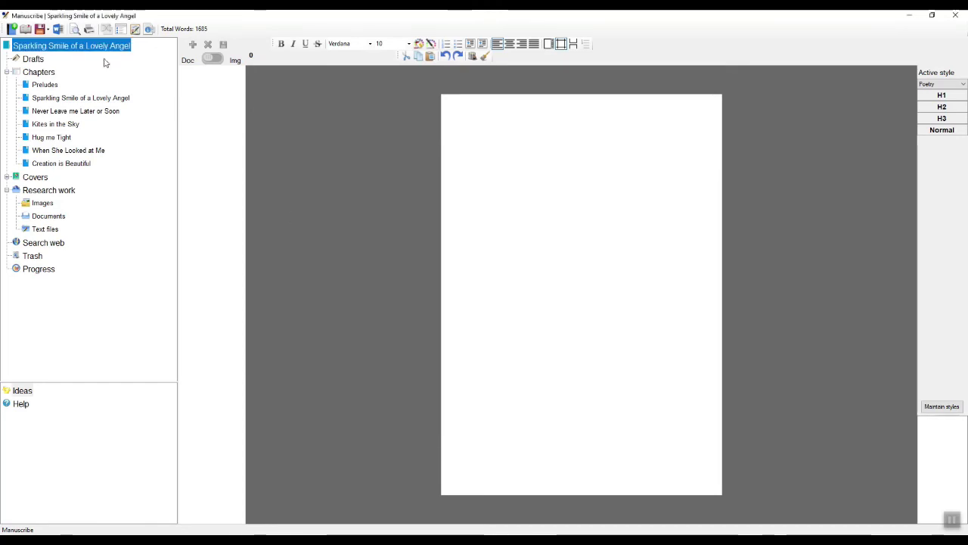
# Check the border image in the book's enlarged print preview, showing three pages at once and paging forward to page 5
pyautogui.click(75, 29)
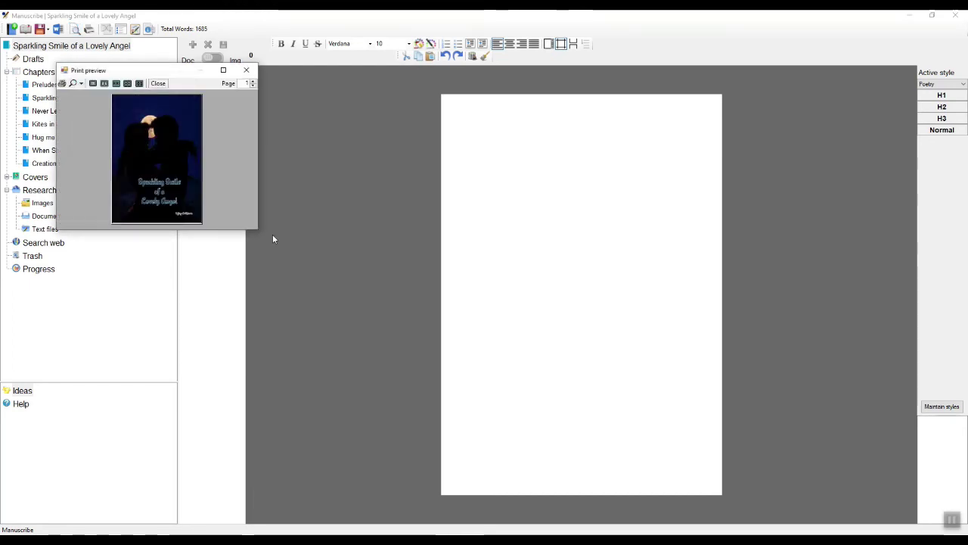
pyautogui.moveTo(257, 230); pyautogui.dragTo(373, 353)
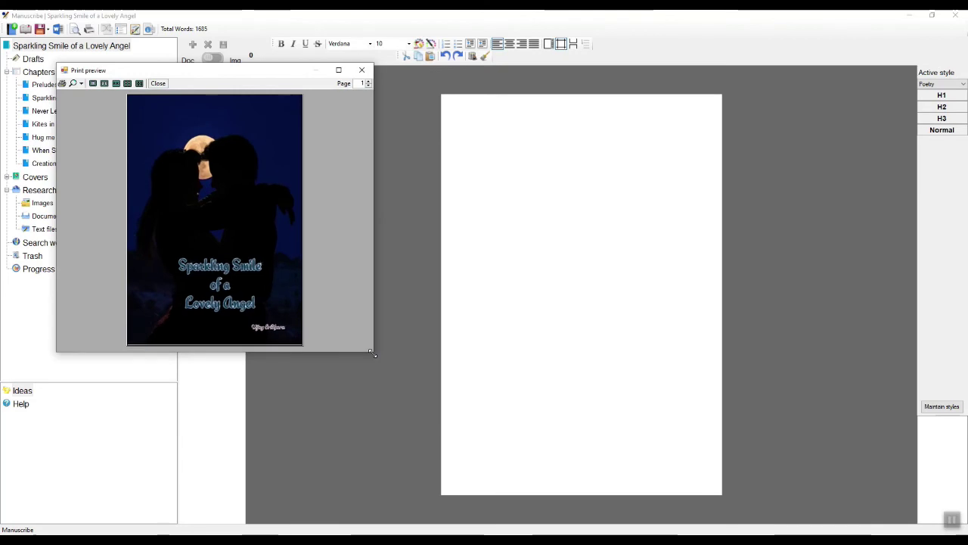
pyautogui.click(127, 84)
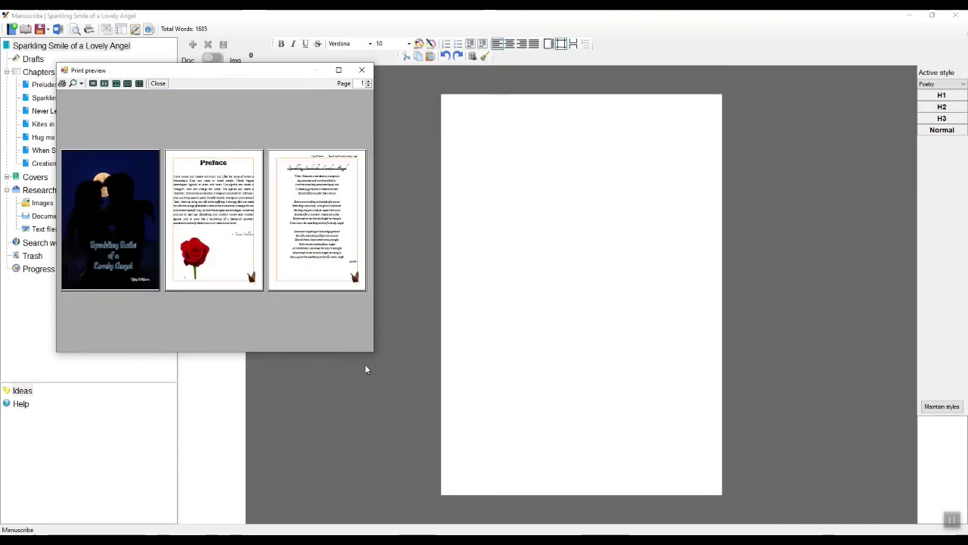
pyautogui.moveTo(371, 352); pyautogui.dragTo(433, 416)
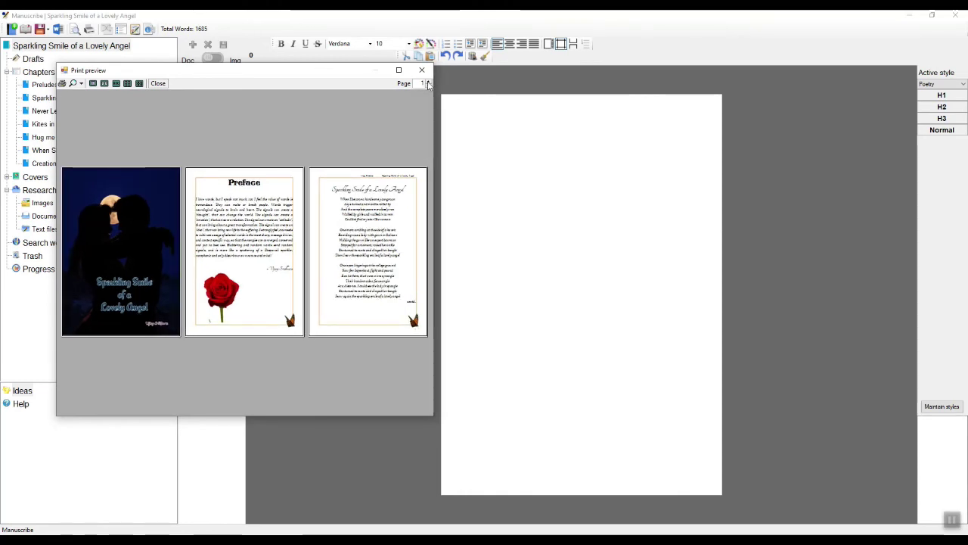
pyautogui.click(428, 84)
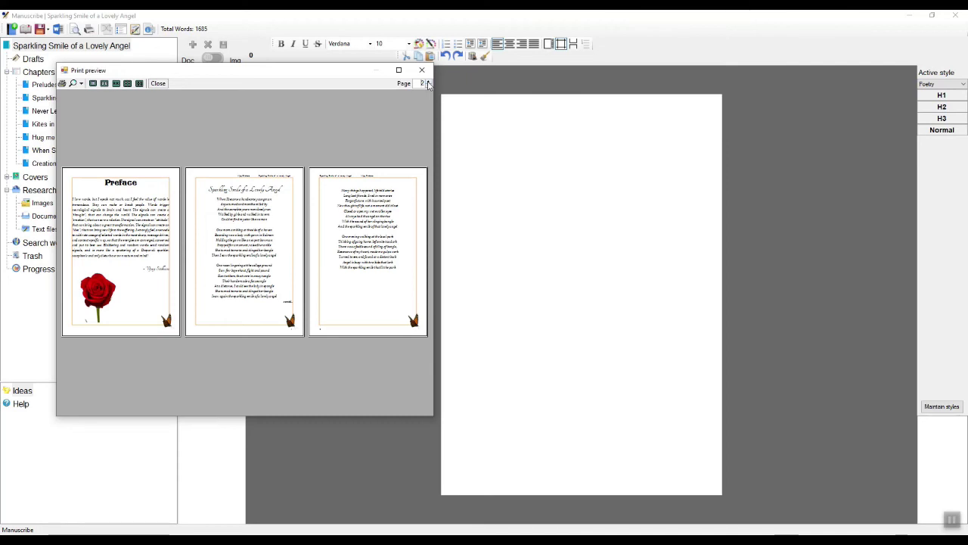
pyautogui.click(428, 84)
pyautogui.click(428, 83)
pyautogui.click(428, 84)
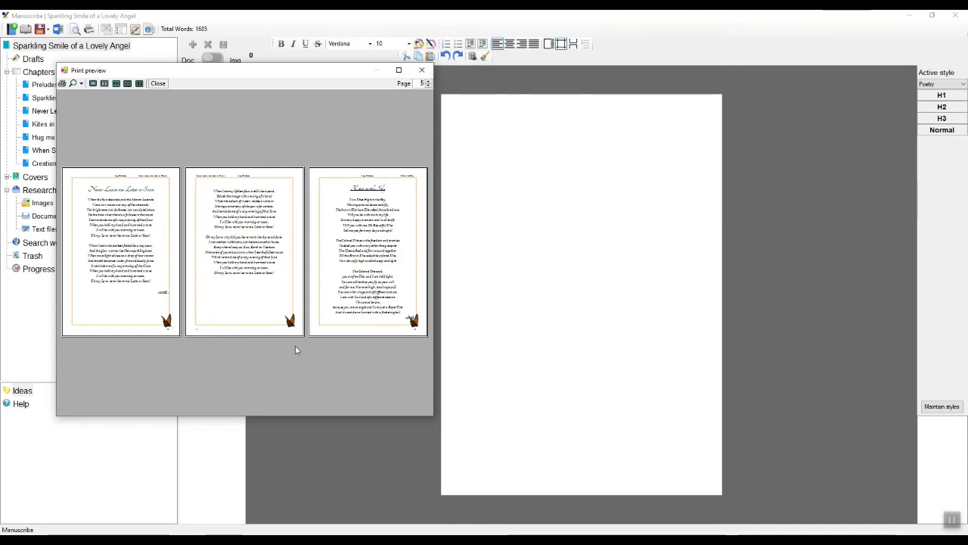
pyautogui.click(422, 70)
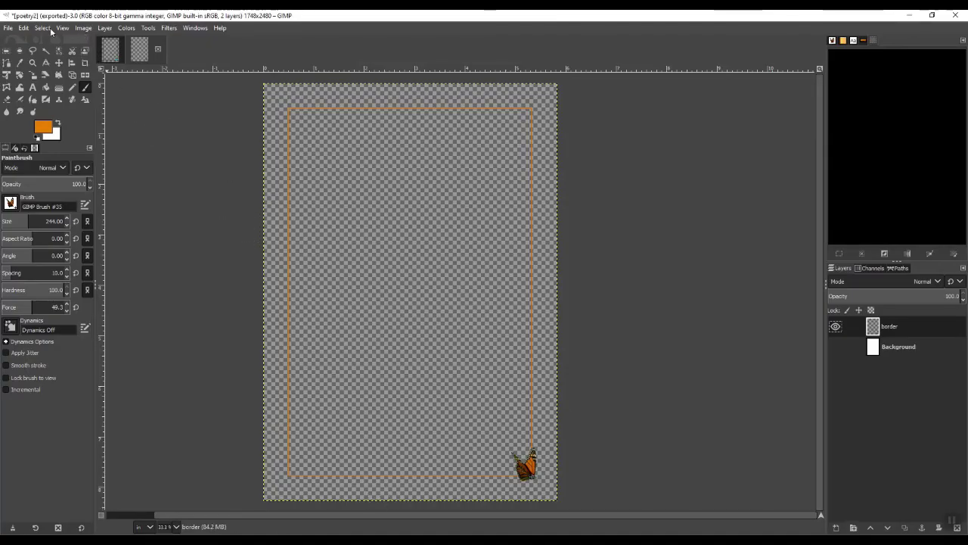
# Switch to GIMP and flip the border layer horizontally to mirror the butterfly to the opposite lower corner
pyautogui.click(104, 28)
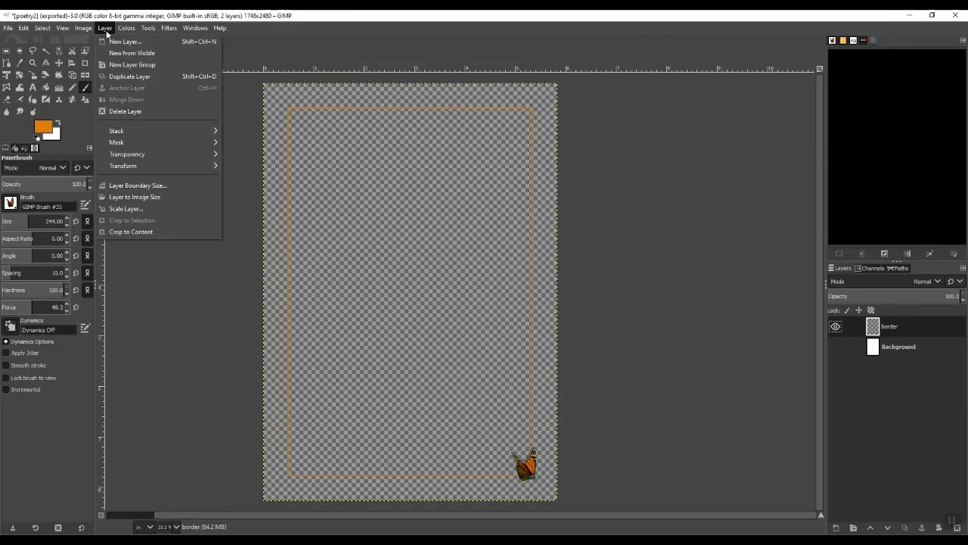
pyautogui.moveTo(146, 166)
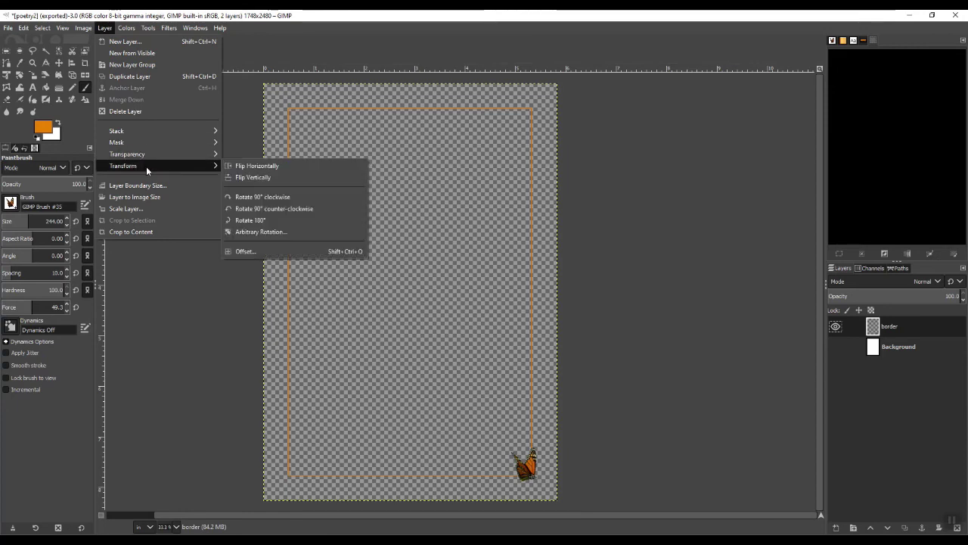
pyautogui.click(255, 170)
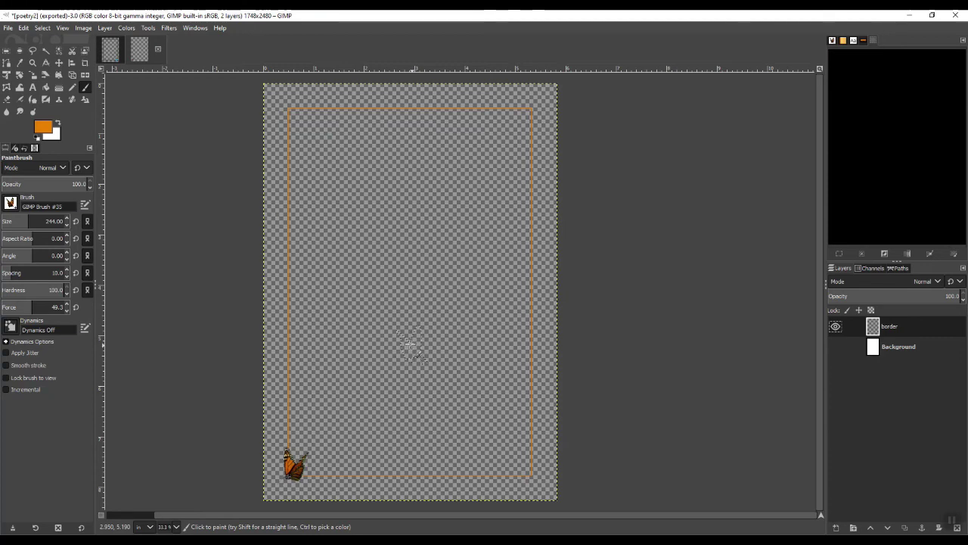
# Export the mirrored border image as poetry3.png to the ManuscribeCovers folder with the default PNG options
pyautogui.click(10, 31)
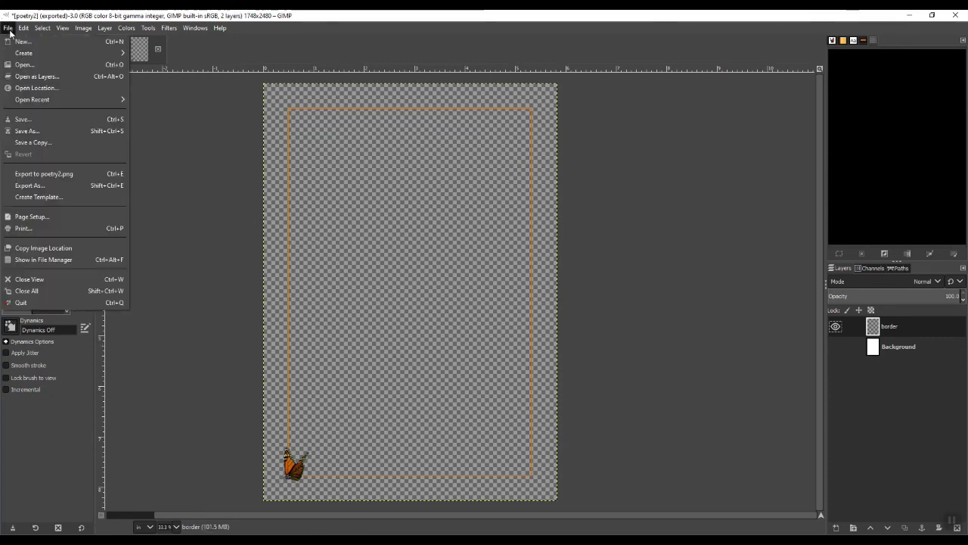
pyautogui.click(46, 186)
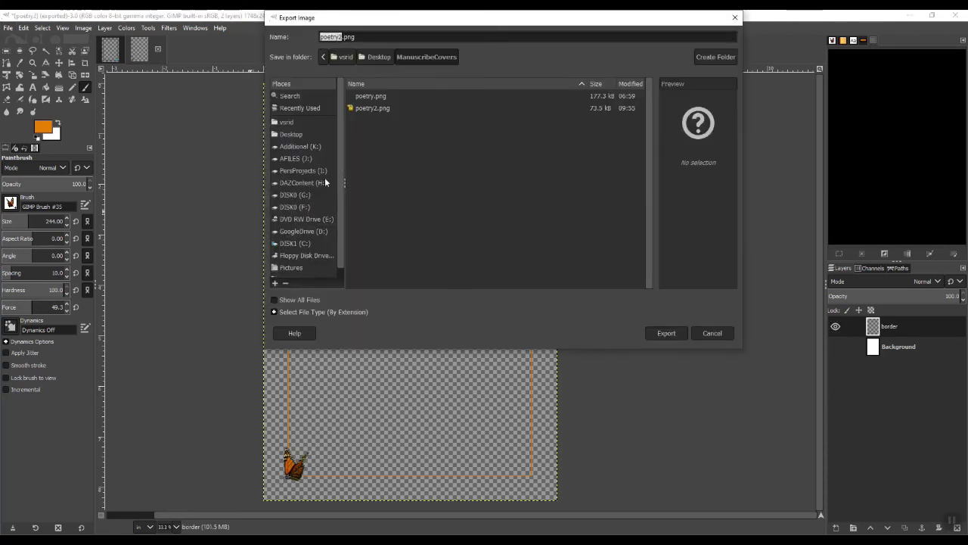
pyautogui.press('Right')
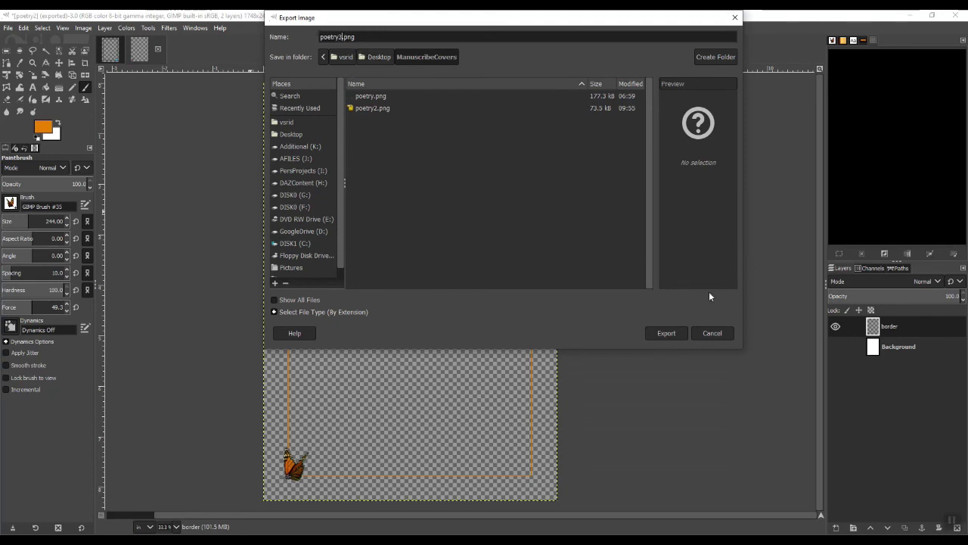
pyautogui.click(664, 337)
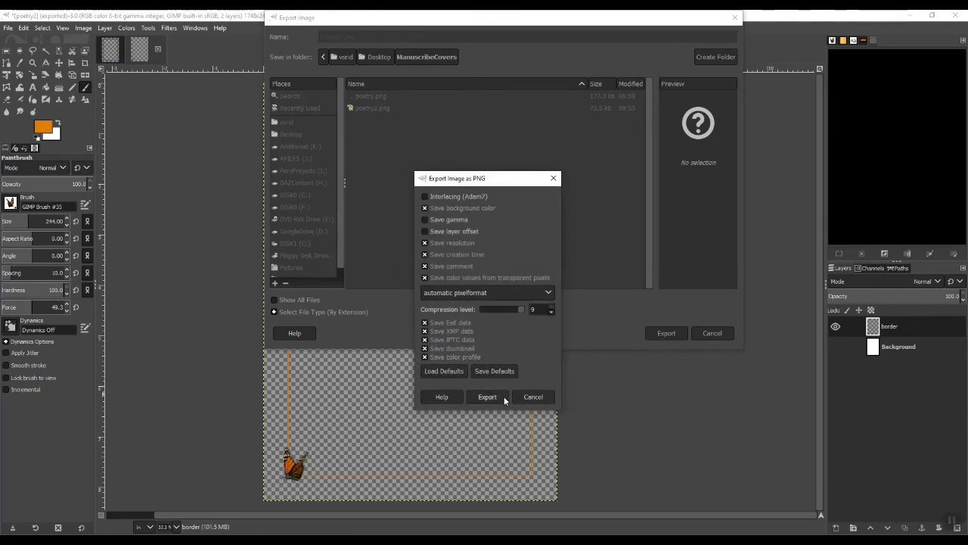
pyautogui.click(487, 397)
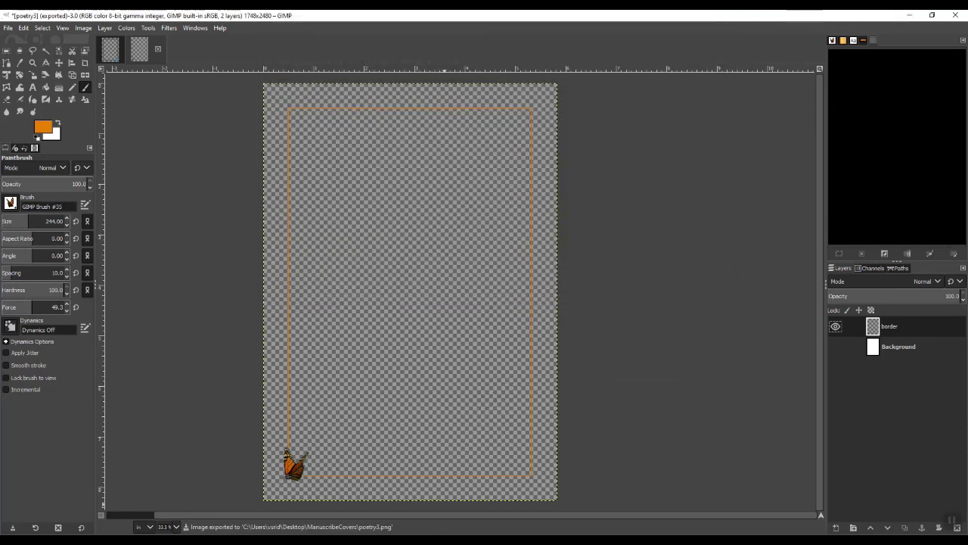
# Switch to Manuscribe and look over the Preludes page, the book covers and the chapter cards
pyautogui.hotkey('alt', 'Tab')
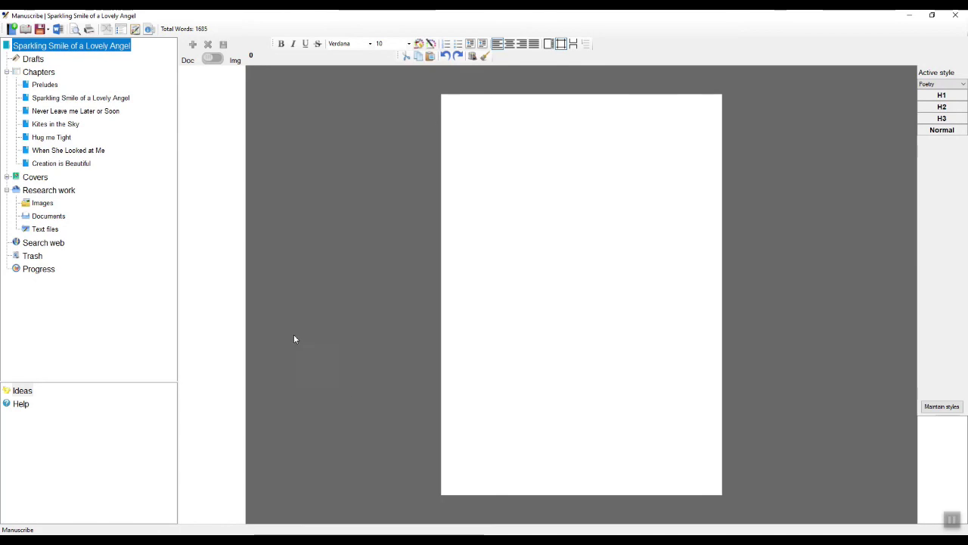
pyautogui.click(44, 85)
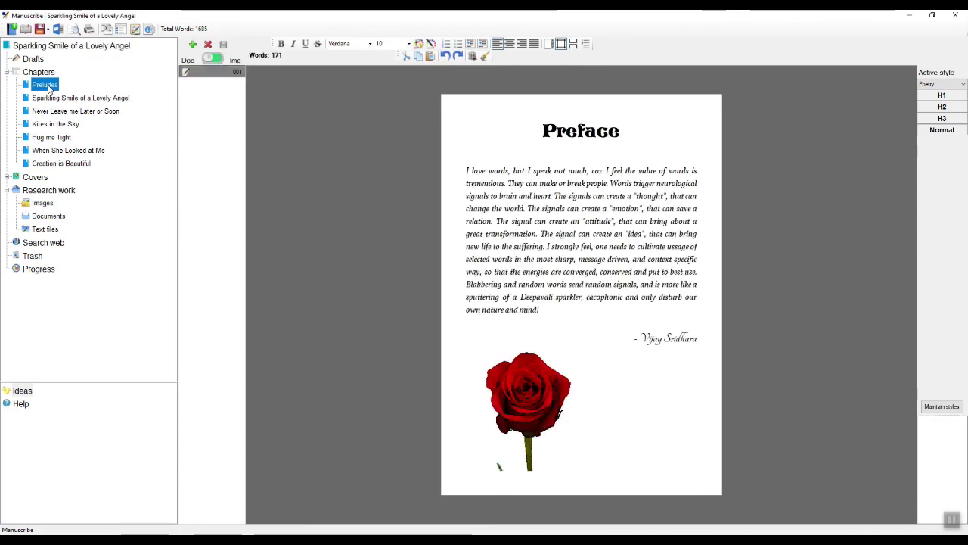
pyautogui.click(8, 178)
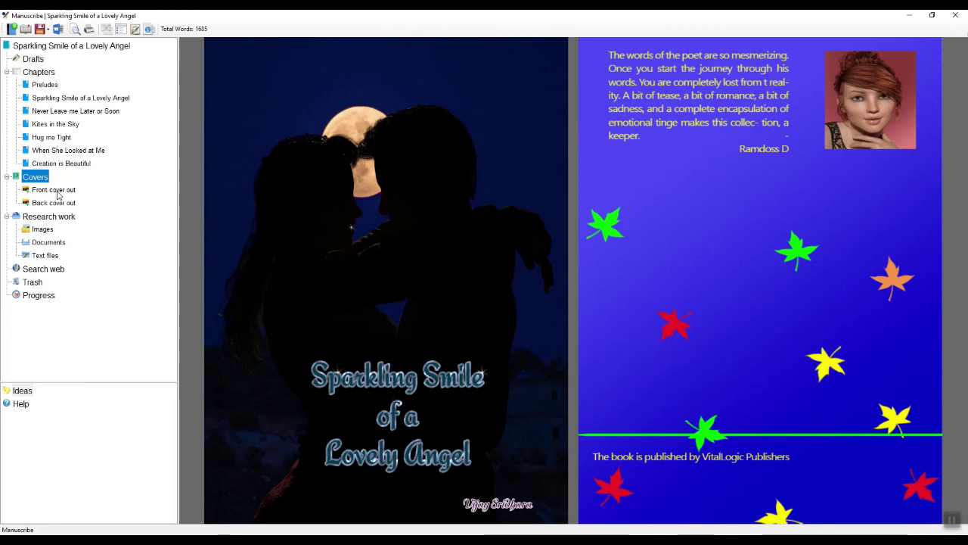
pyautogui.click(45, 86)
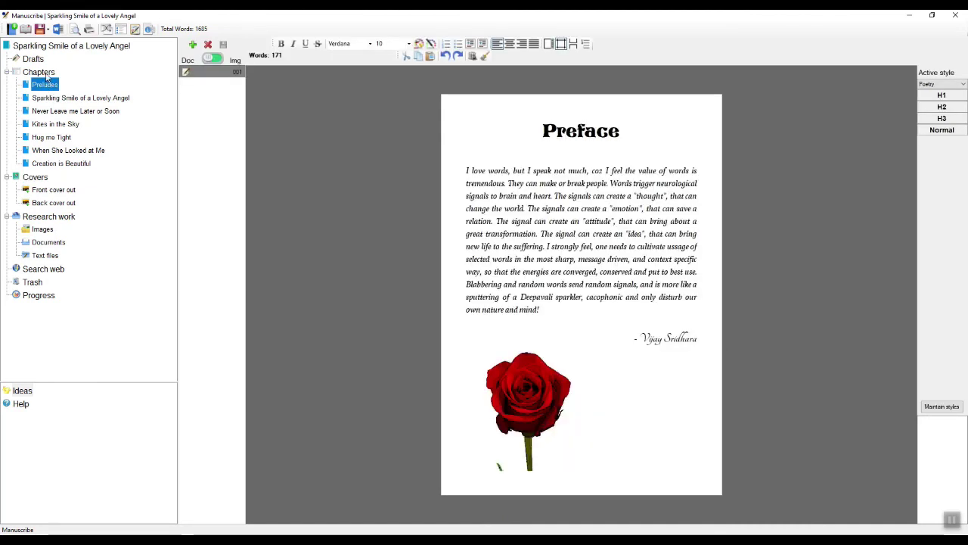
pyautogui.click(46, 74)
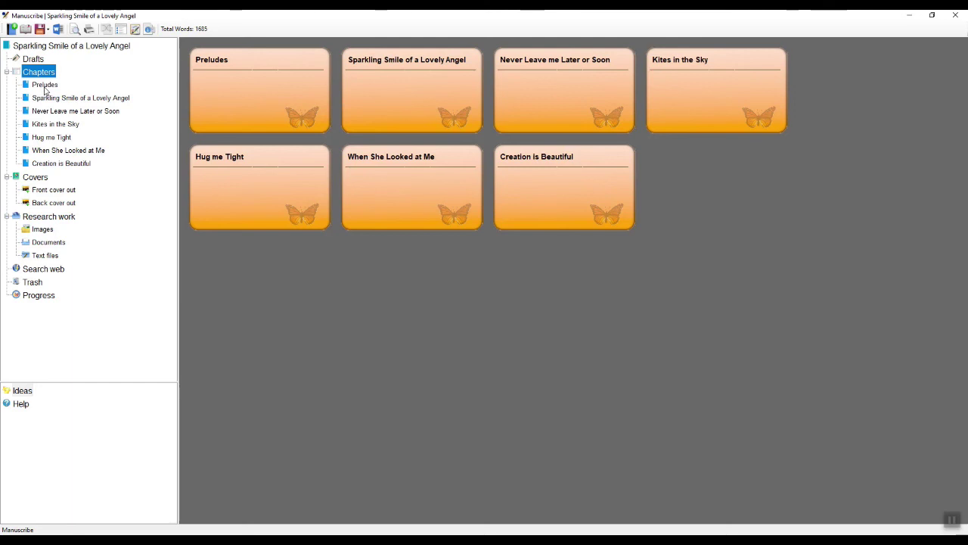
# In the print settings, set the left page image to poetry3.png from the ManuscribeCovers folder
pyautogui.click(135, 30)
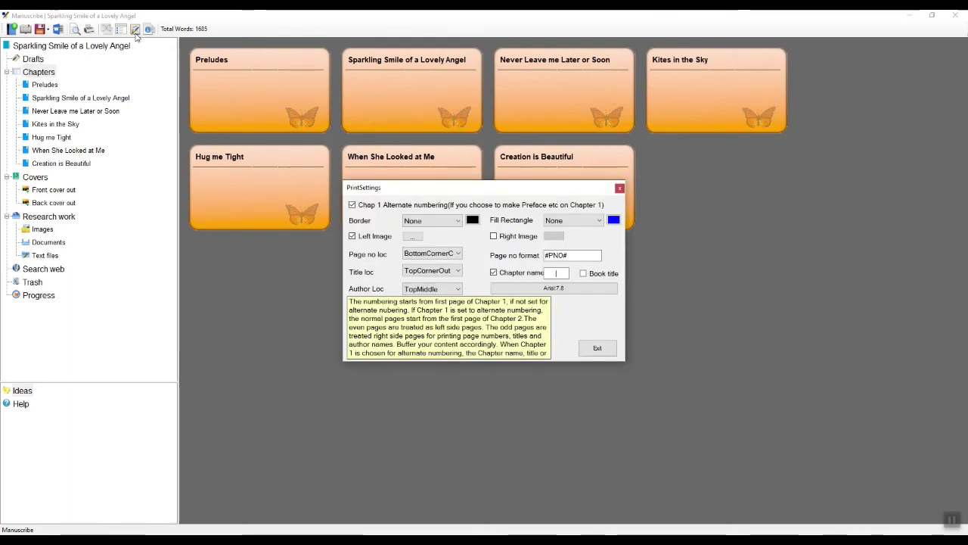
pyautogui.click(412, 237)
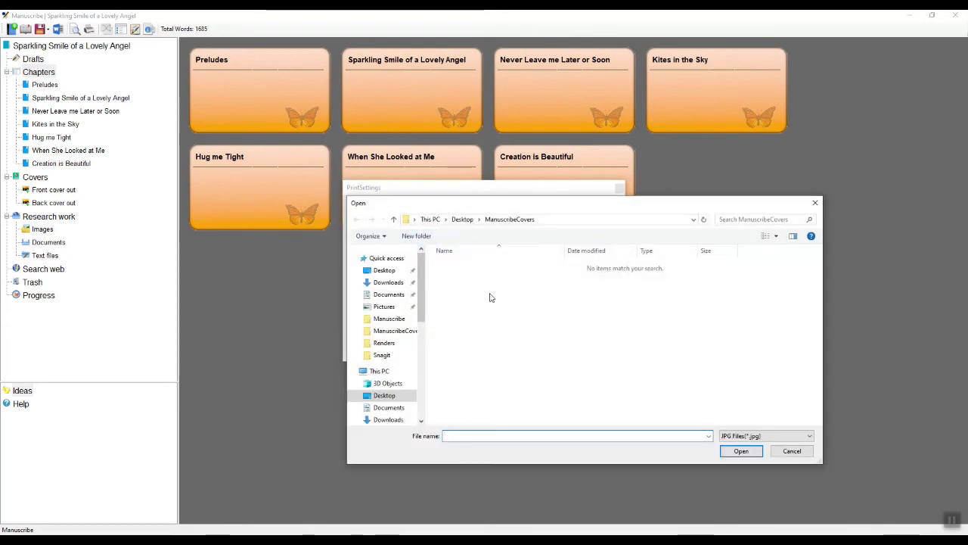
pyautogui.click(748, 437)
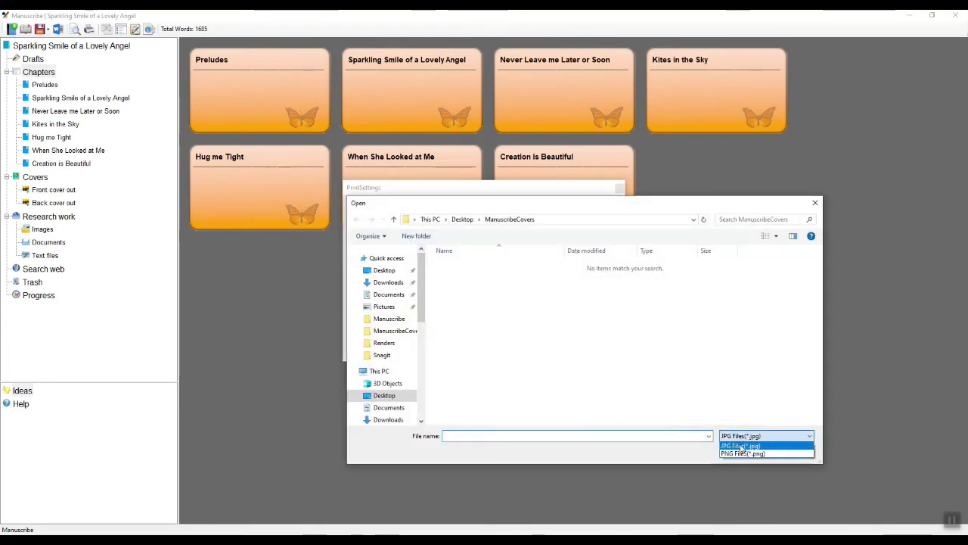
pyautogui.click(744, 454)
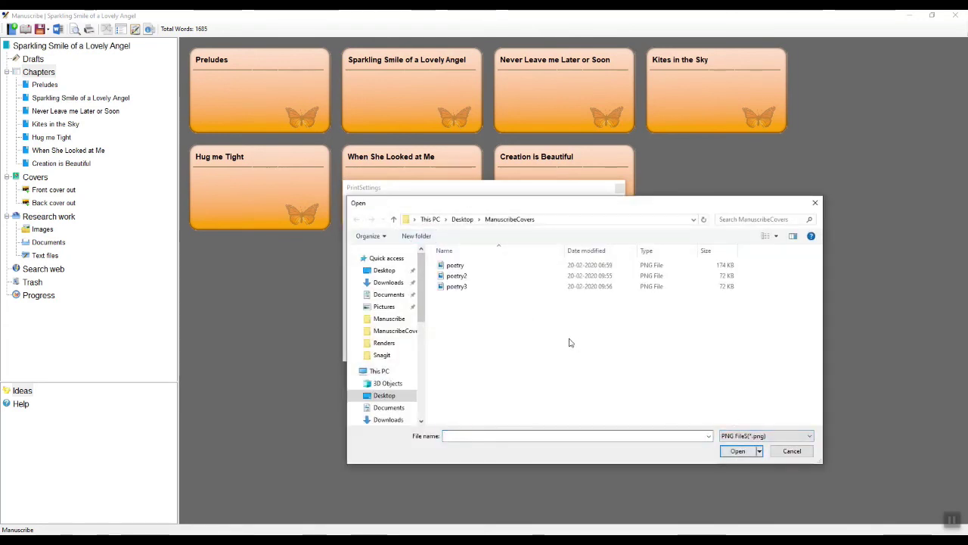
pyautogui.doubleClick(468, 289)
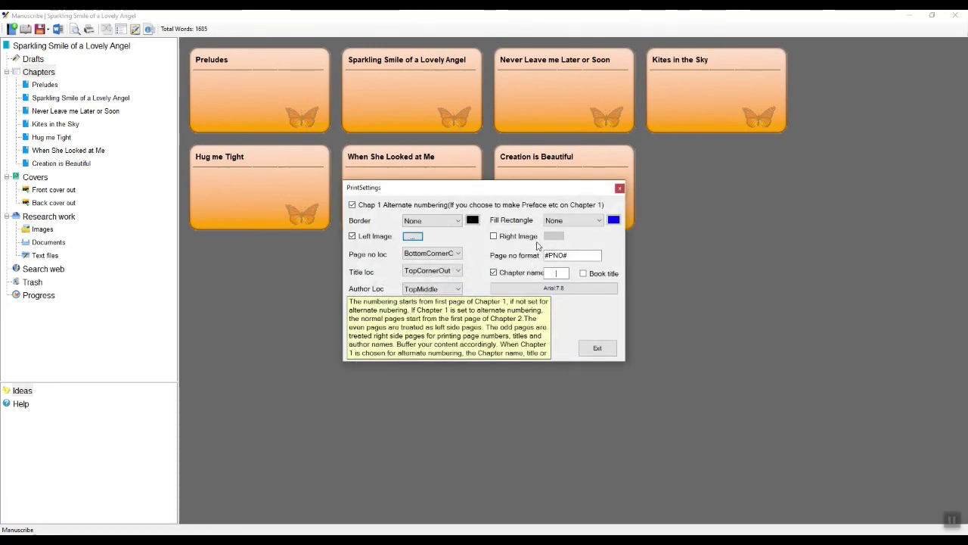
# Enable the right page image with poetry2.png from the ManuscribeCovers folder and close the print settings
pyautogui.click(554, 236)
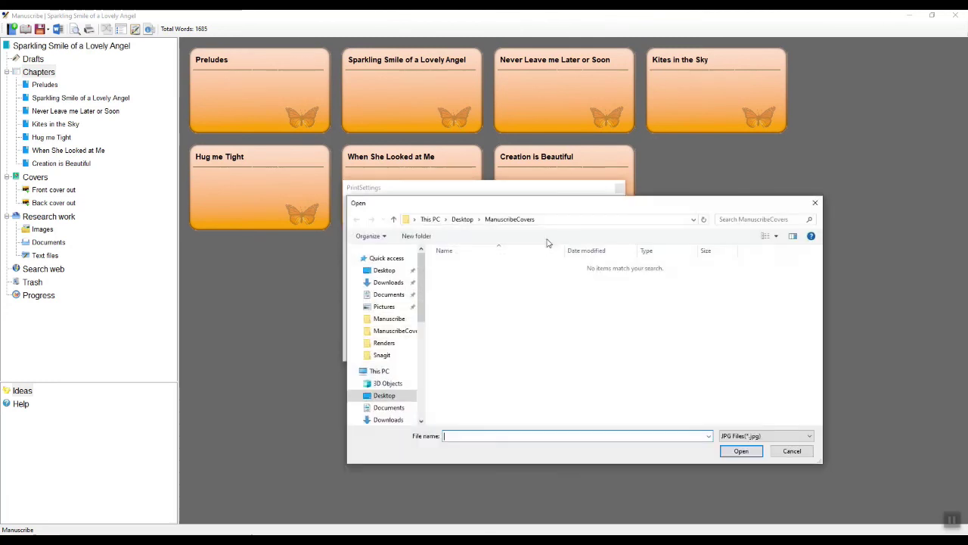
pyautogui.click(757, 439)
pyautogui.click(745, 454)
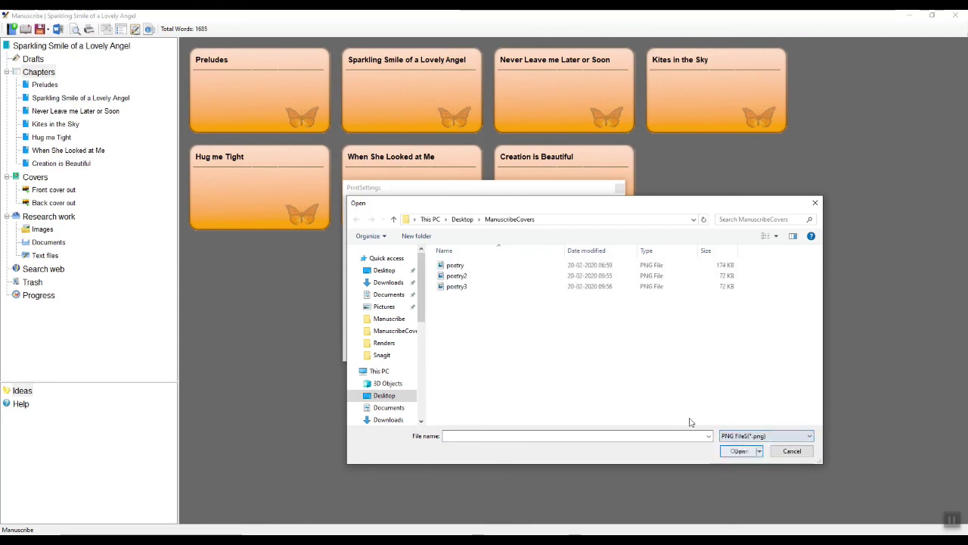
pyautogui.doubleClick(457, 276)
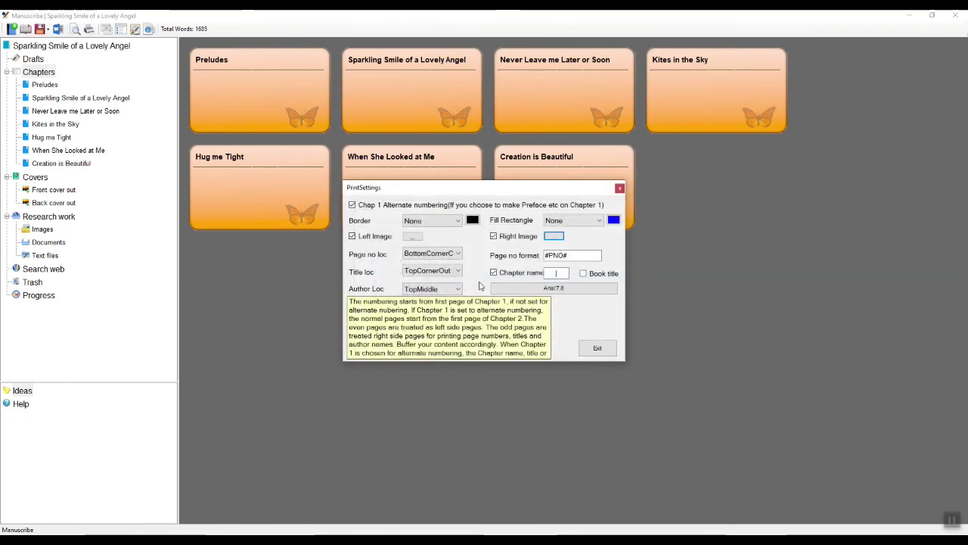
pyautogui.click(597, 348)
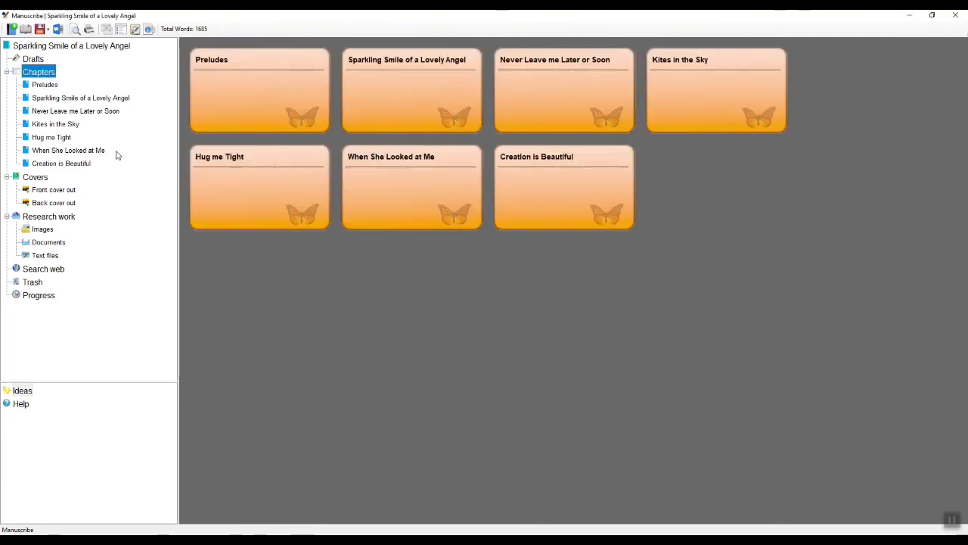
# Check the left and right border images in the book's enlarged print preview, showing three pages at once and paging forward to page 4
pyautogui.click(76, 30)
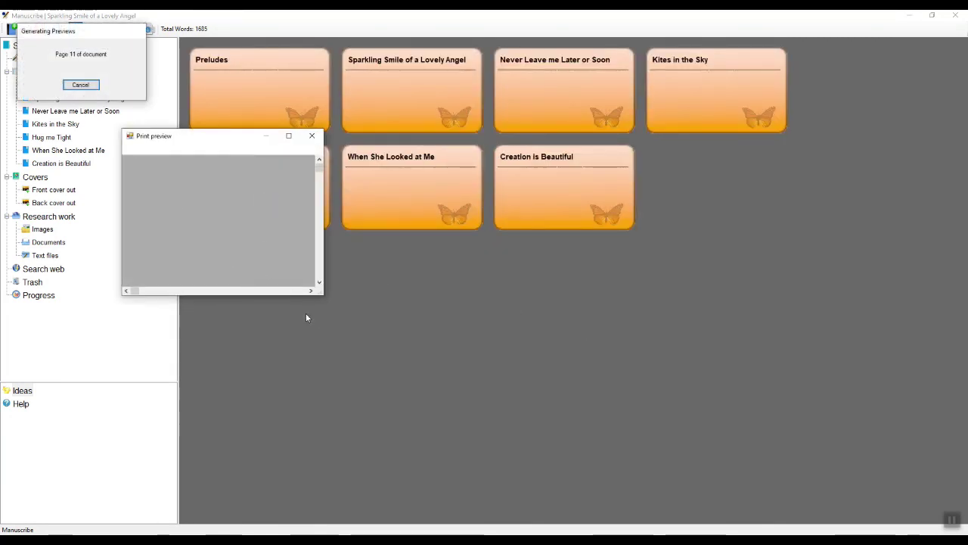
pyautogui.moveTo(322, 295); pyautogui.dragTo(434, 386)
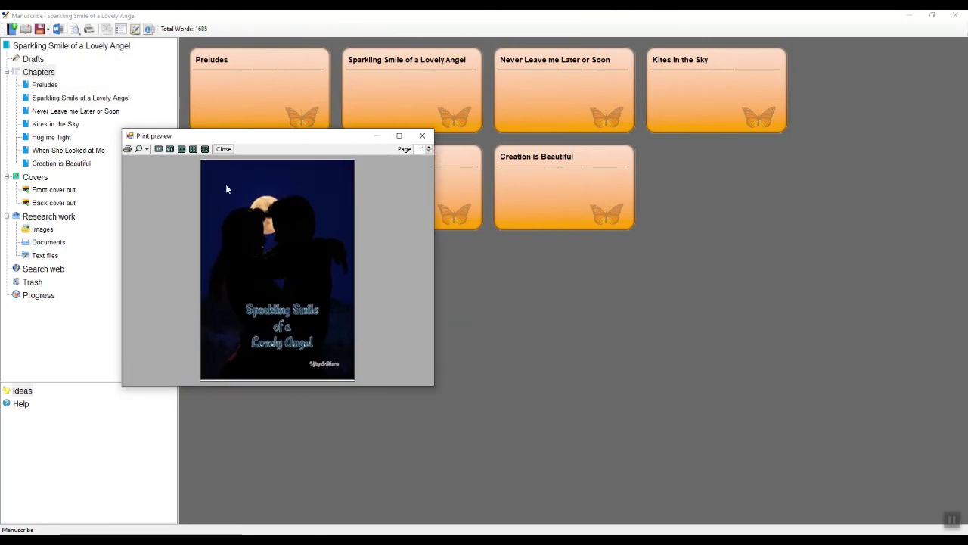
pyautogui.click(181, 149)
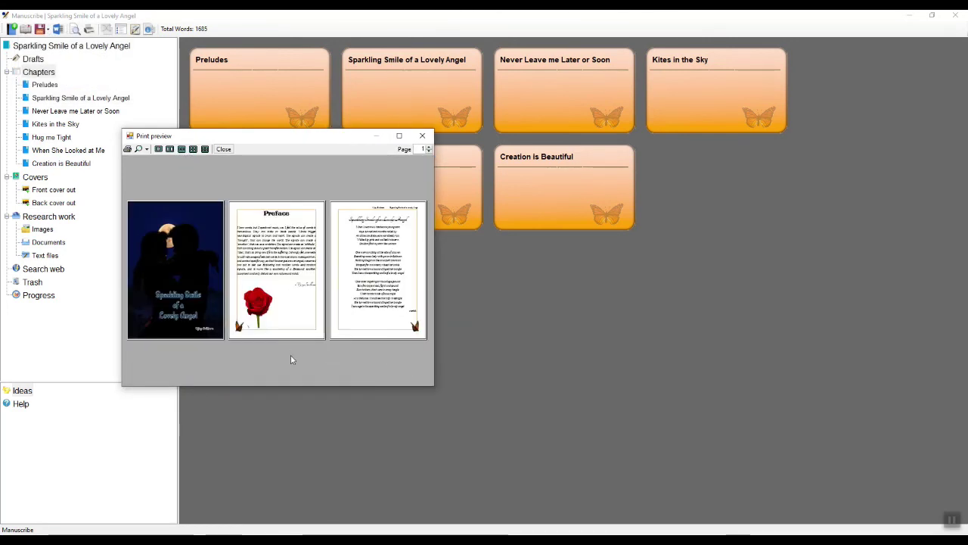
pyautogui.click(429, 148)
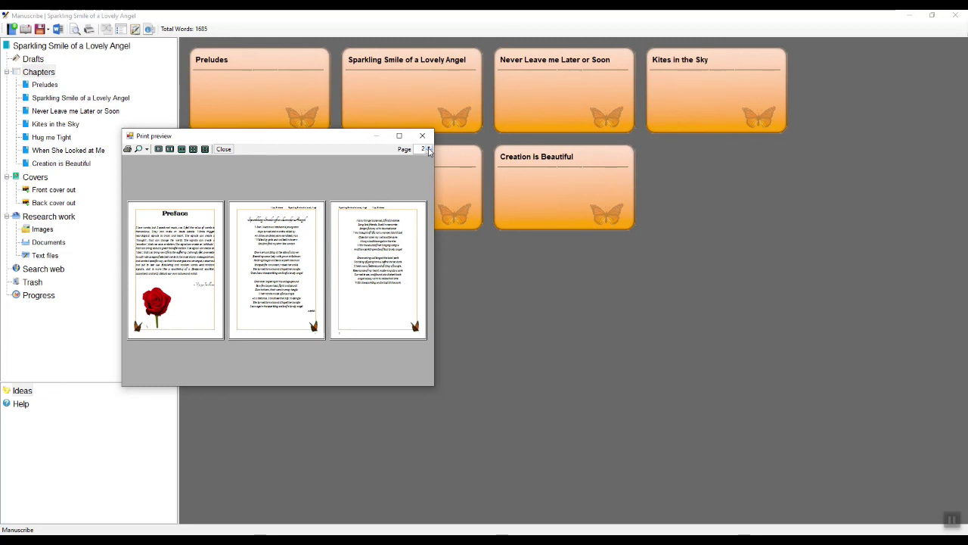
pyautogui.click(429, 148)
pyautogui.click(429, 147)
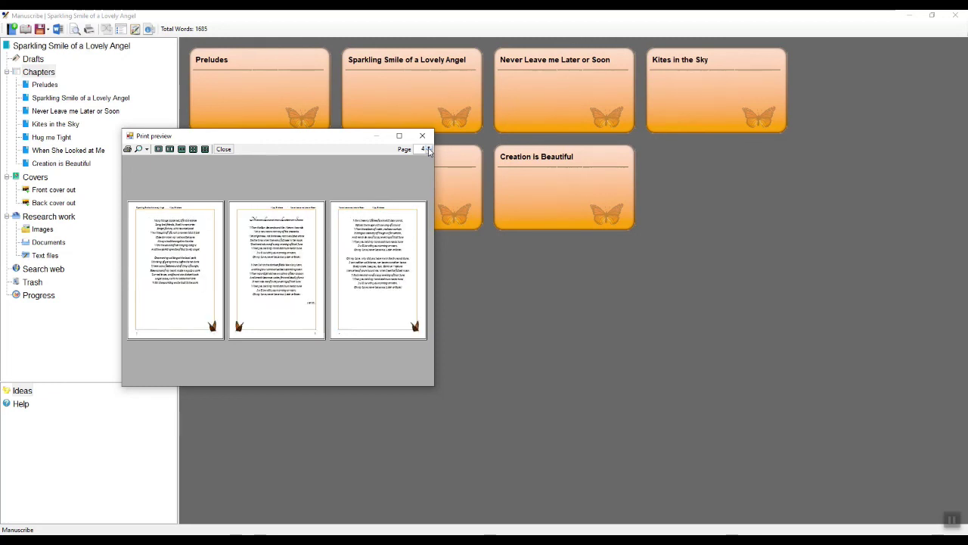